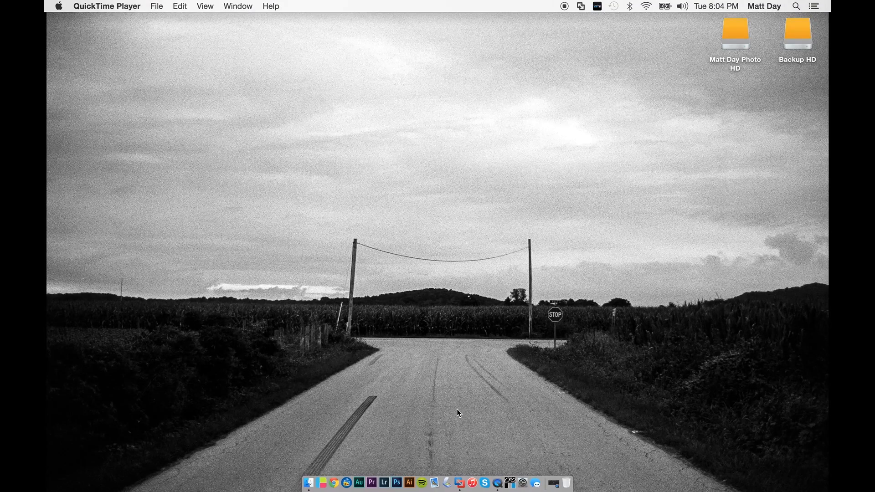
- Start the Windows XP Professional virtual machine in VMware Fusion and log in to the Administrator account with its password
click(464, 486)
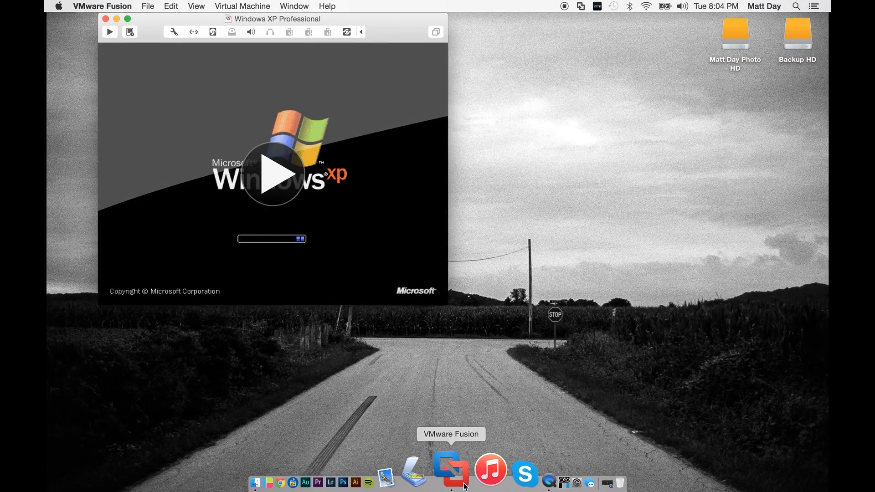
click(279, 185)
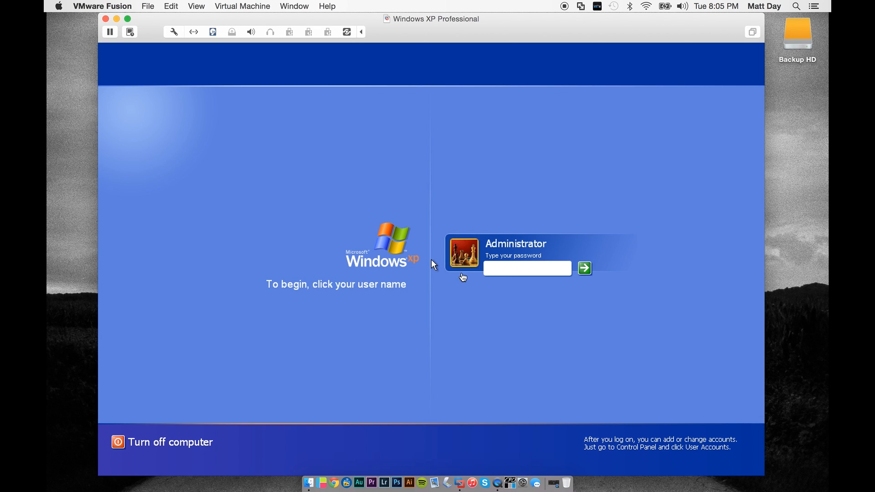
click(506, 272)
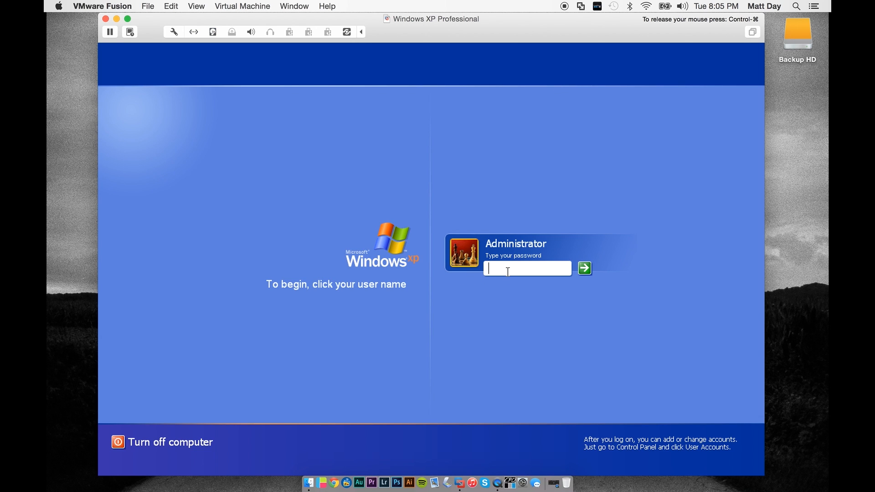
text(**********)
key(Return)
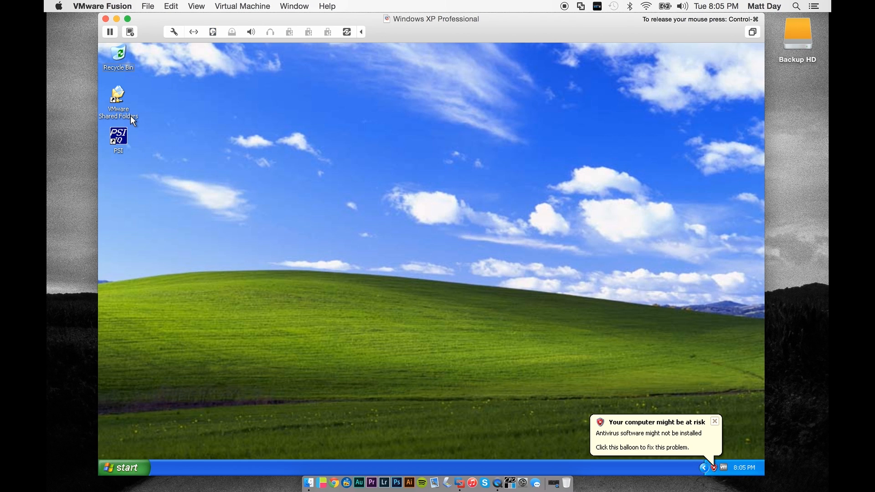
click(716, 423)
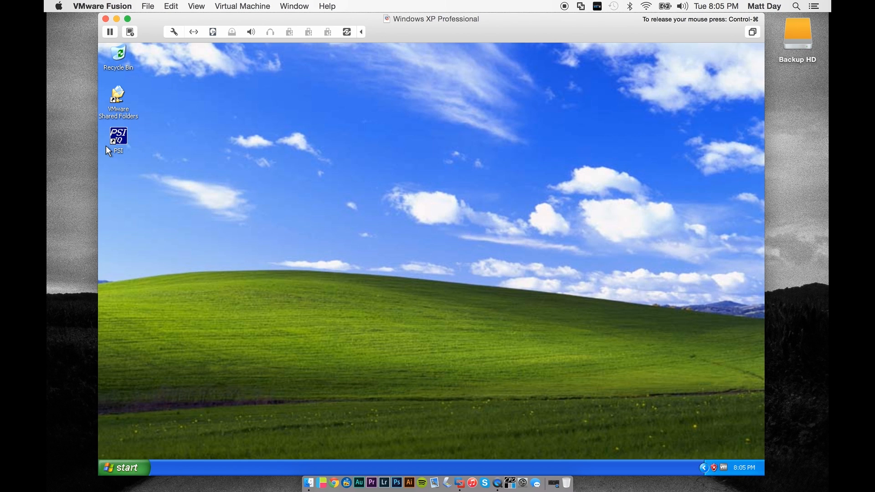
- Create a folder named "Pakon YouTube Video" inside PAKON SCANS in the VMware Shared Folders
click(116, 103)
double_click(114, 101)
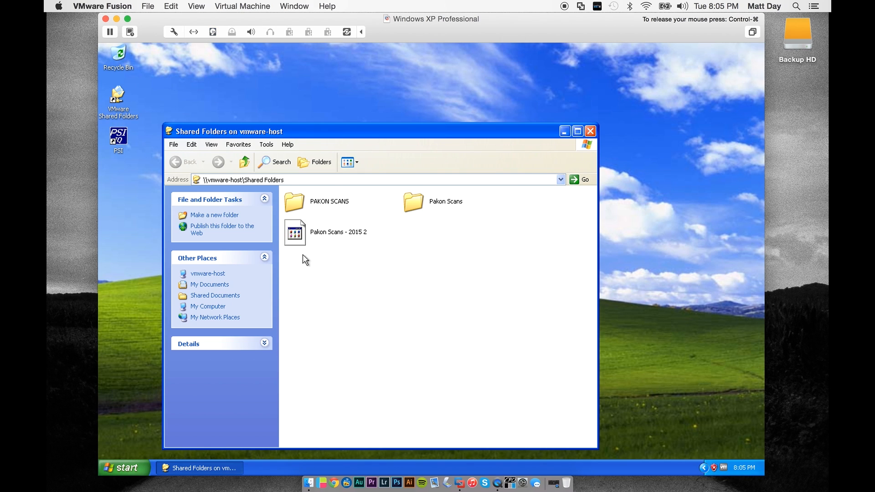
double_click(317, 204)
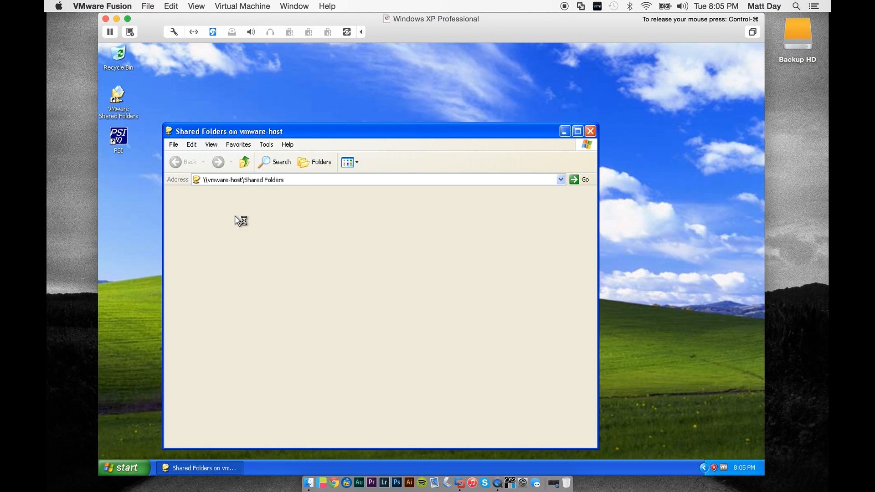
click(232, 216)
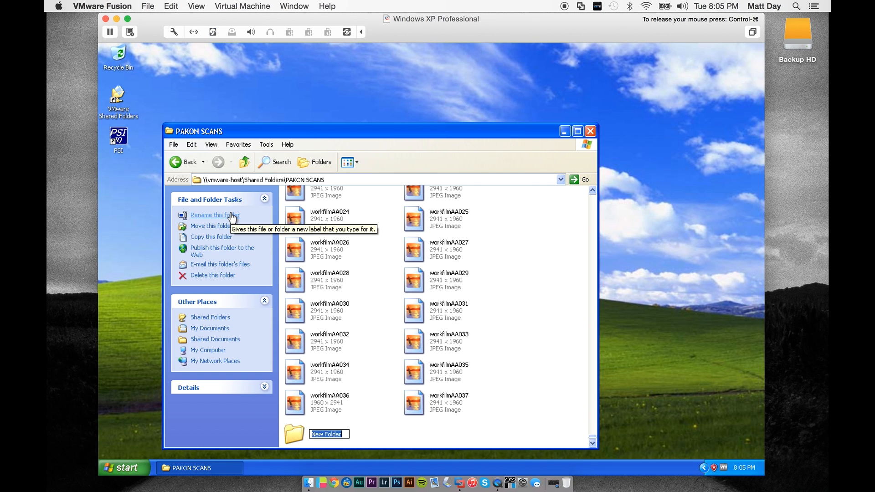
text(Pakon YouTube Video)
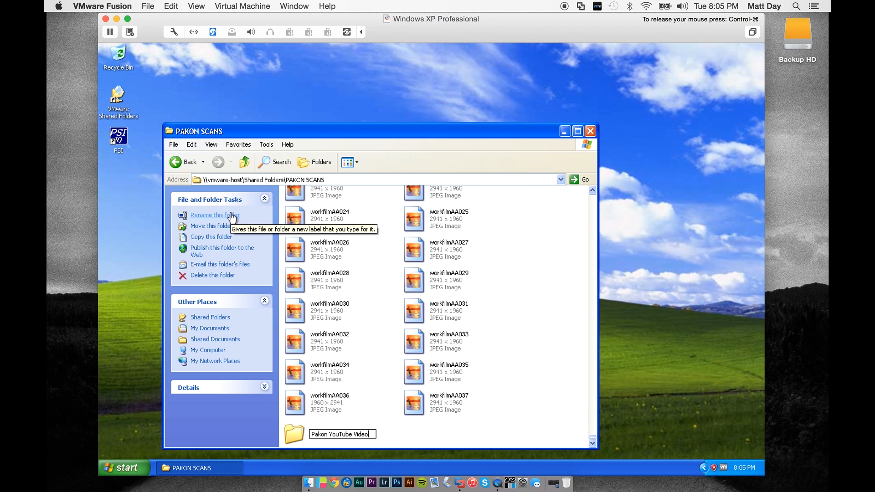
key(Return)
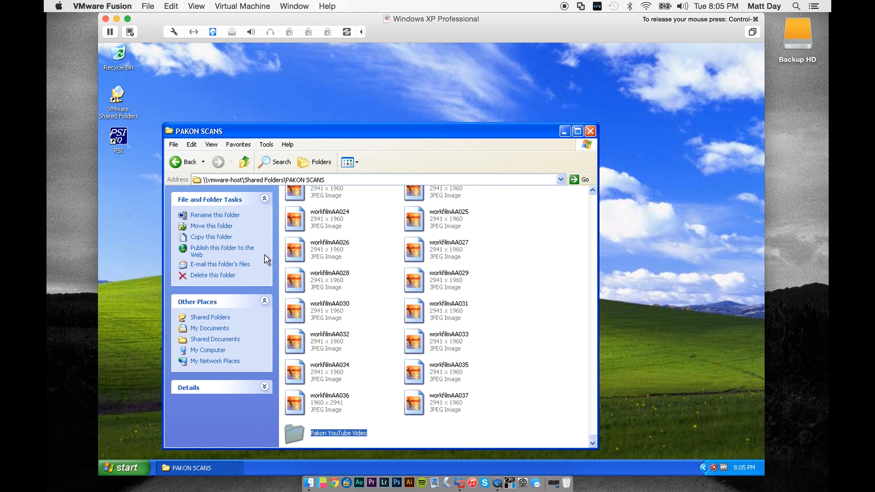
- Create a subfolder named "Roll 1" inside the Pakon YouTube Video folder, and minimize the folder window
double_click(294, 433)
click(223, 221)
text(Roll 1)
key(Return)
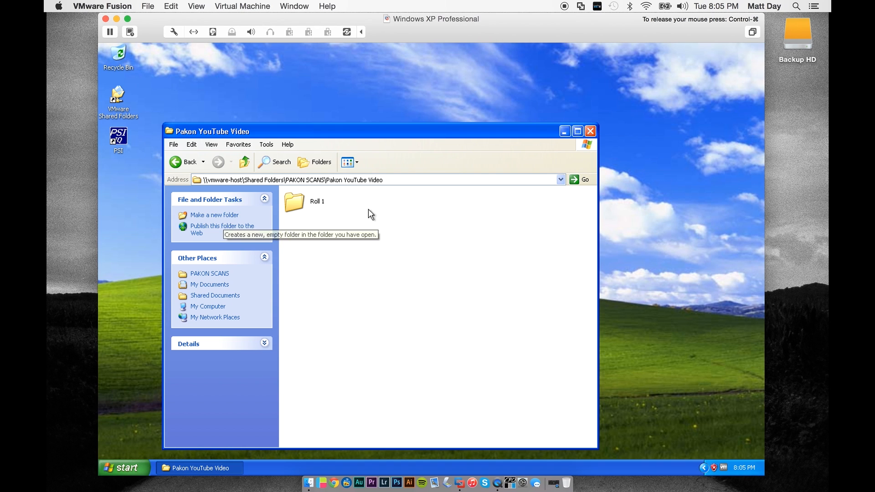
click(564, 132)
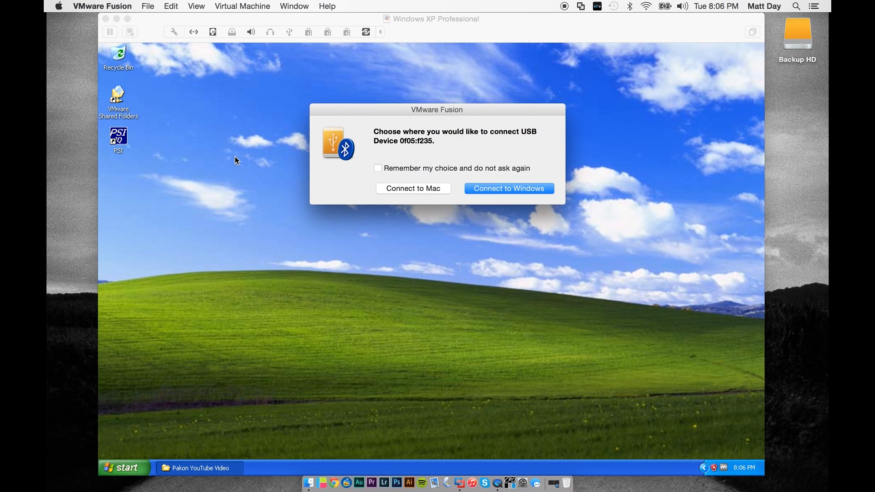
- Connect USB device 0f05:f235 to Windows and bring up PSI, dismissing the Windows update reminder
click(503, 191)
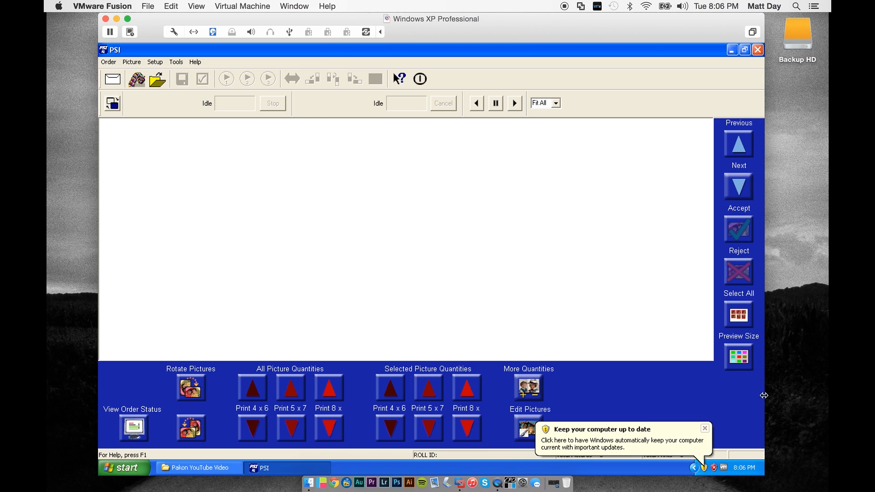
click(705, 428)
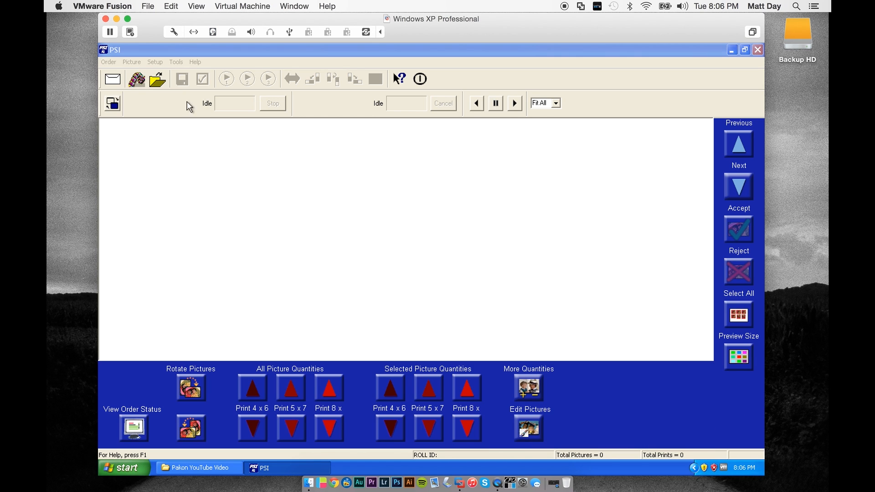
click(262, 56)
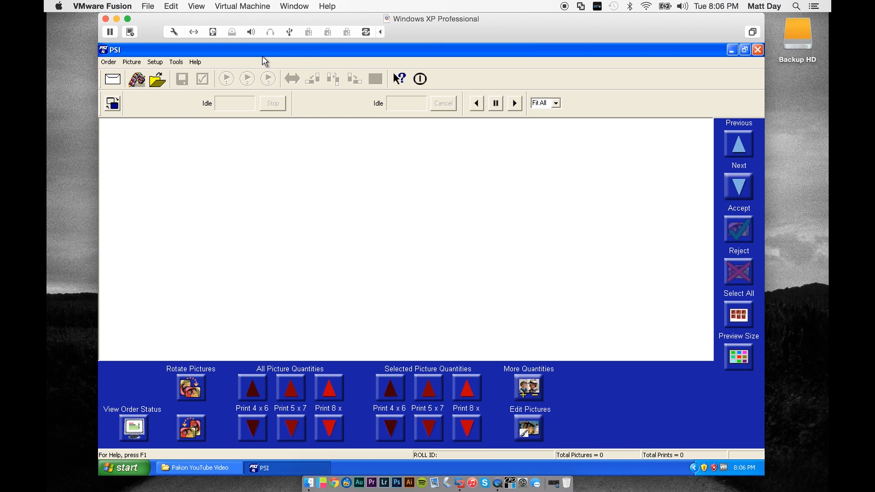
- Open the scan settings for a new film scan in PSI and set the number of strips to Single
click(136, 80)
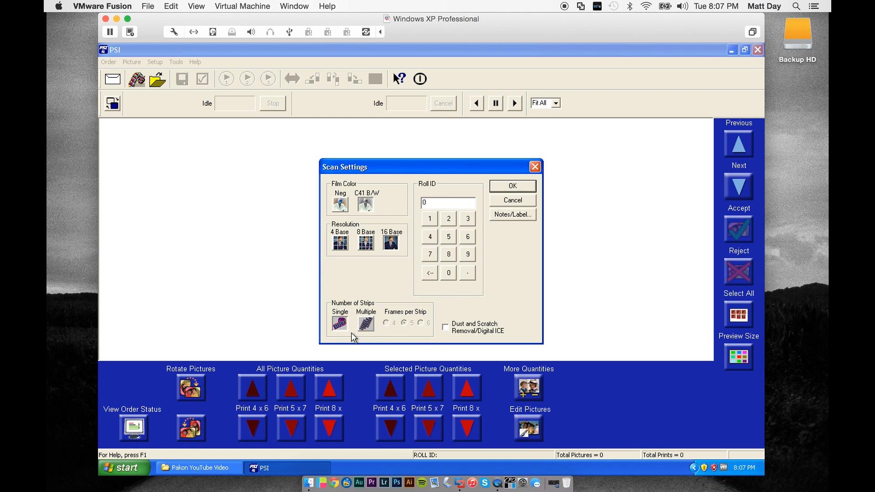
click(339, 323)
click(361, 326)
click(341, 321)
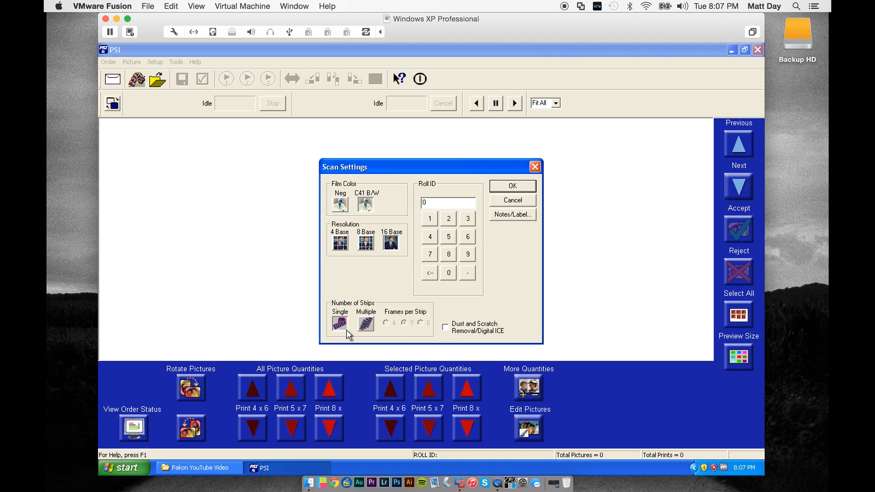
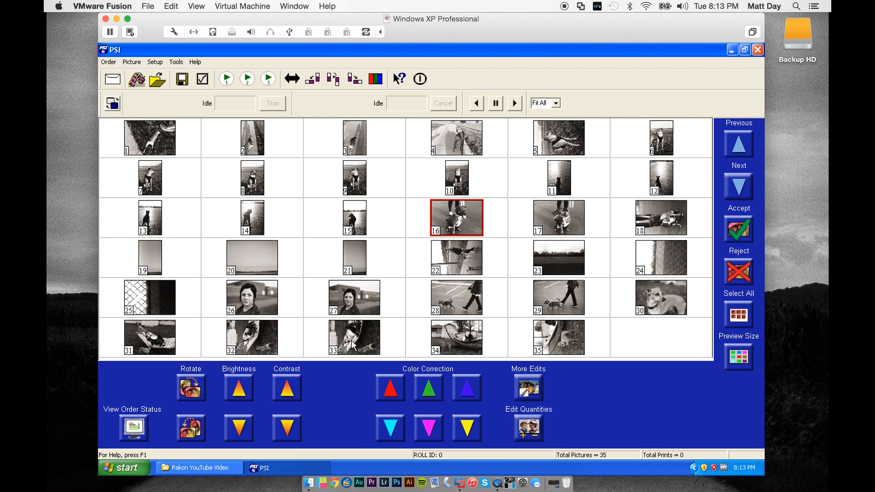
- Rotate pictures 22, 32, 33 and 35 from landscape to upright portrait orientation
click(447, 271)
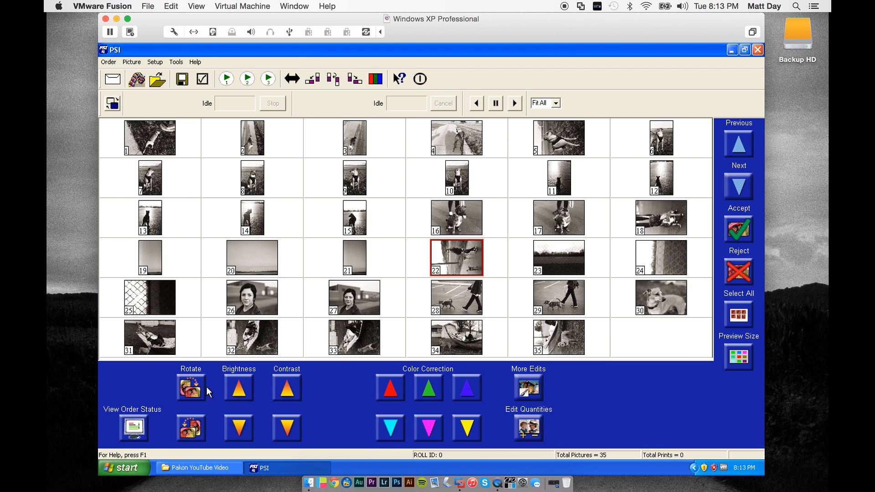
click(183, 391)
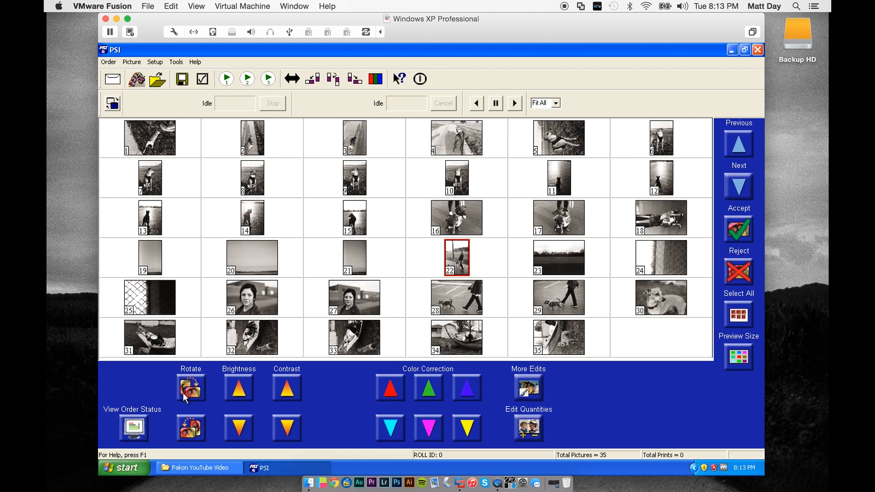
click(365, 336)
ctrl+click(260, 340)
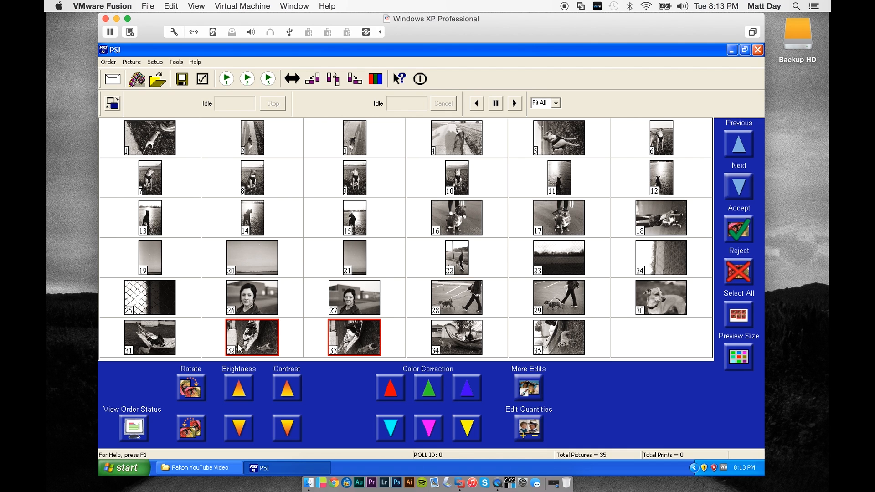
click(196, 389)
click(571, 343)
click(179, 392)
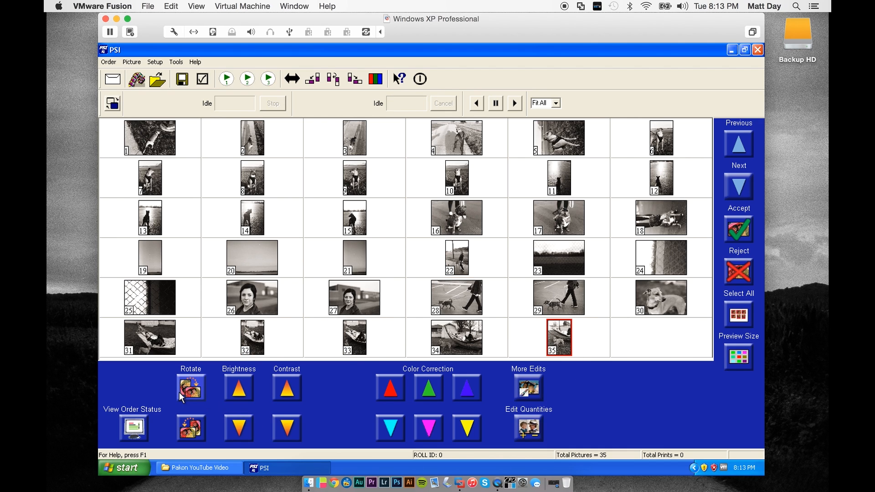
- View picture 27 enlarged, and rotate pictures 18 and 5 to upright portrait orientation
double_click(362, 314)
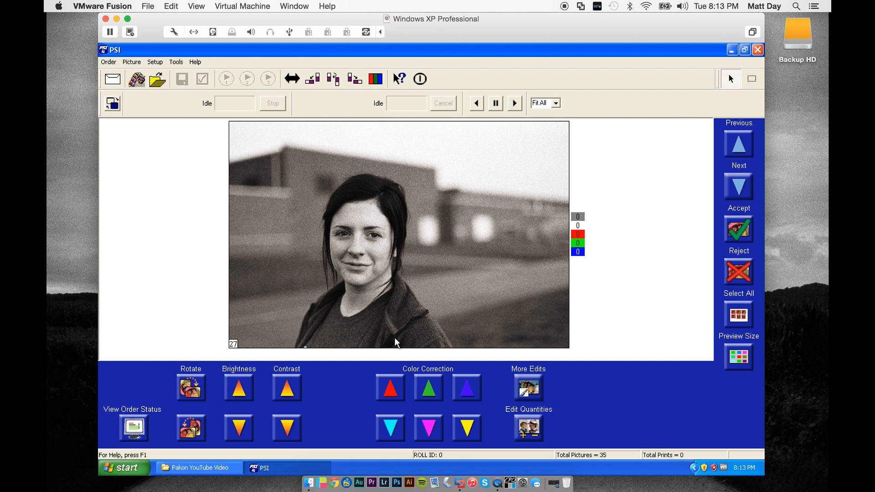
double_click(508, 285)
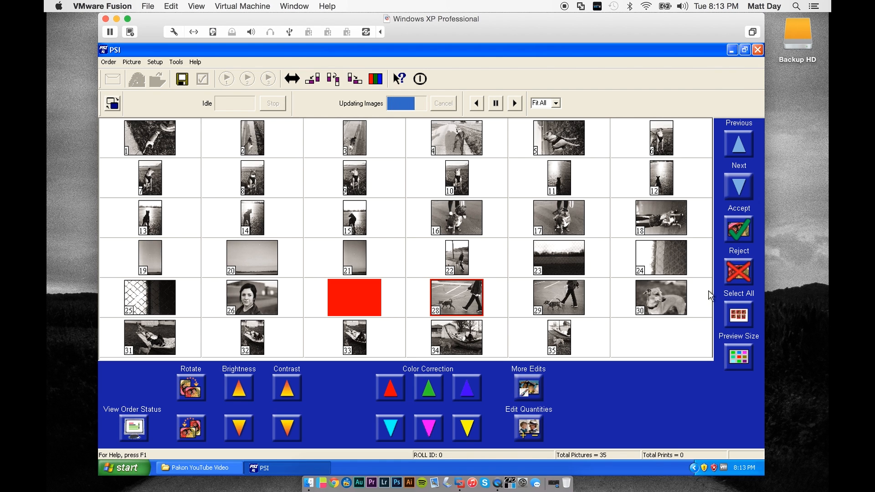
click(655, 207)
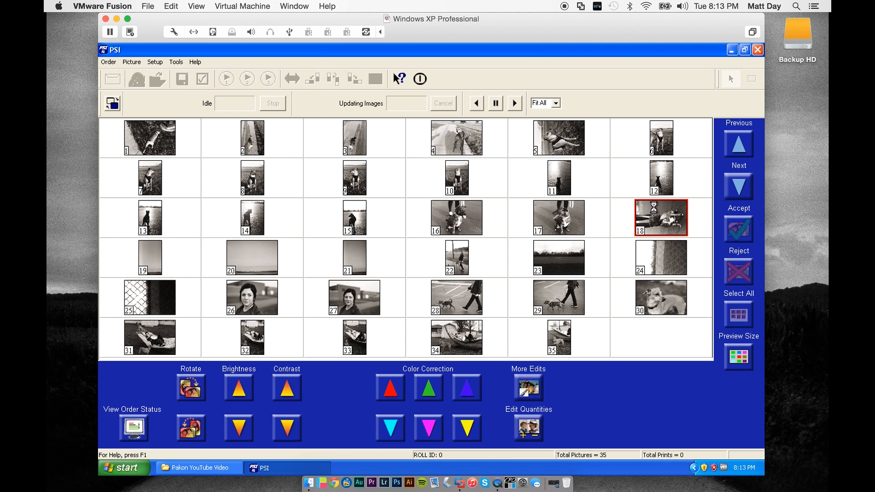
click(188, 395)
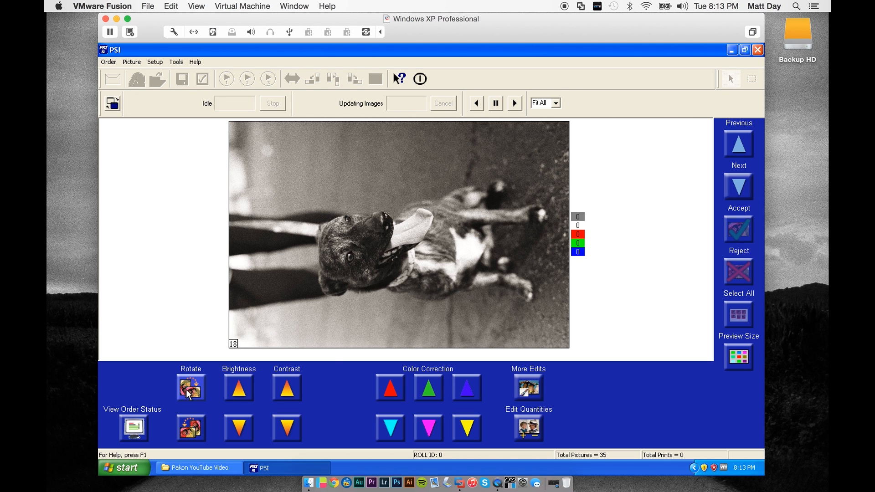
double_click(440, 266)
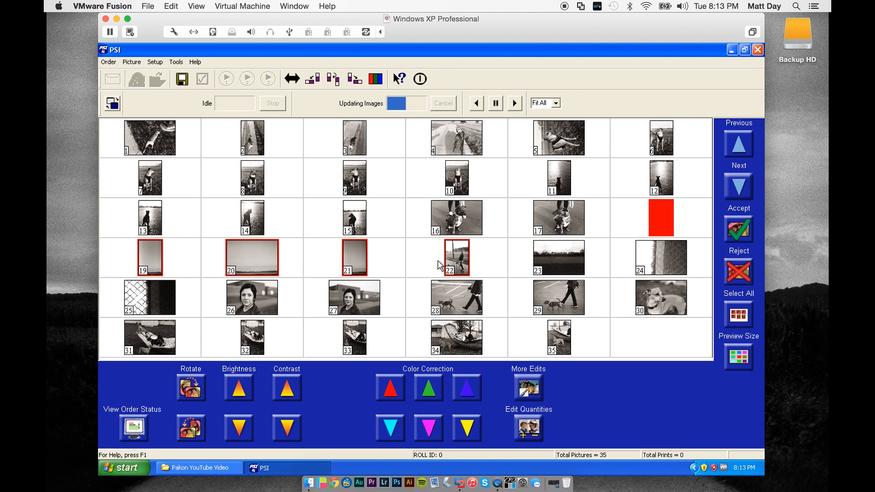
click(195, 395)
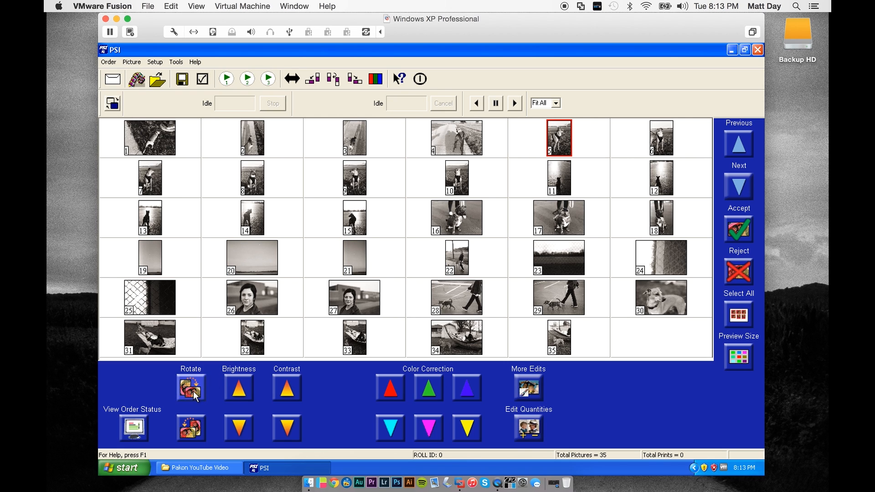
- View pictures 35 and 33 enlarged one after the other, and return to the thumbnail overview
click(567, 342)
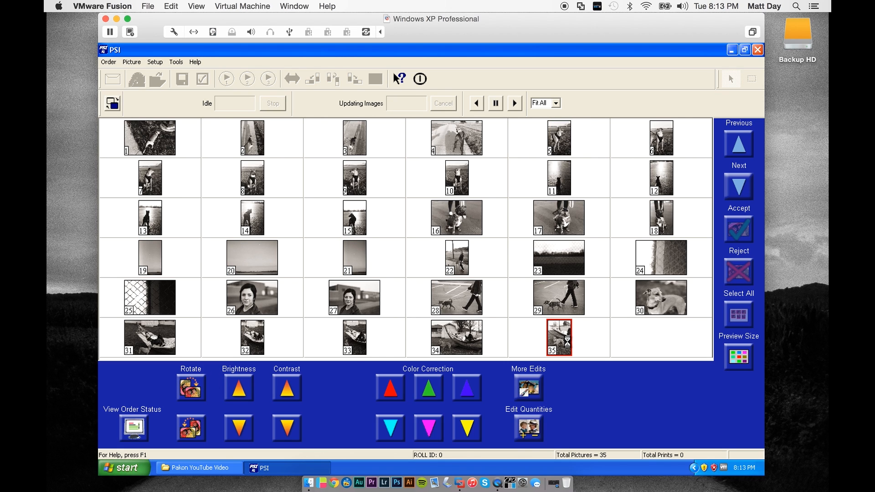
double_click(567, 342)
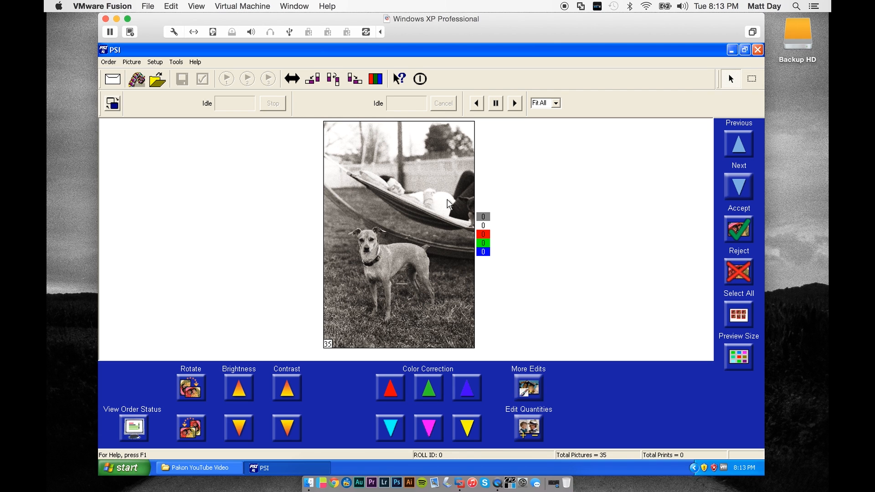
double_click(406, 220)
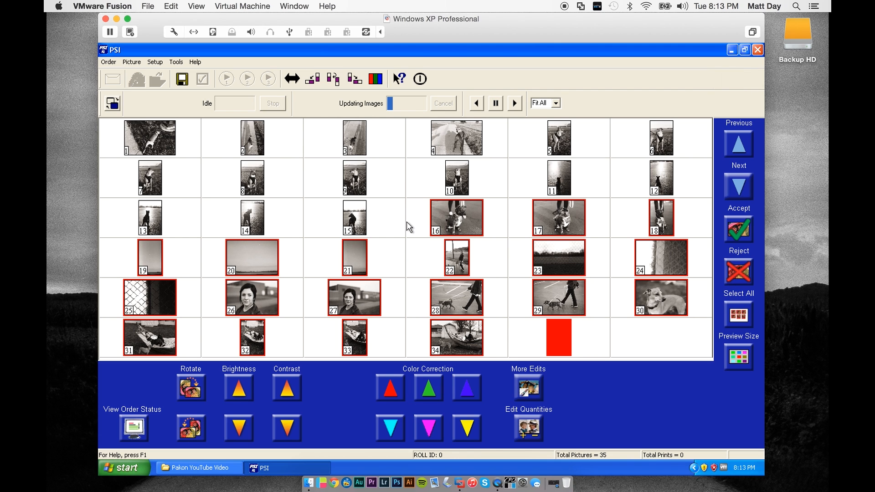
click(362, 341)
double_click(362, 341)
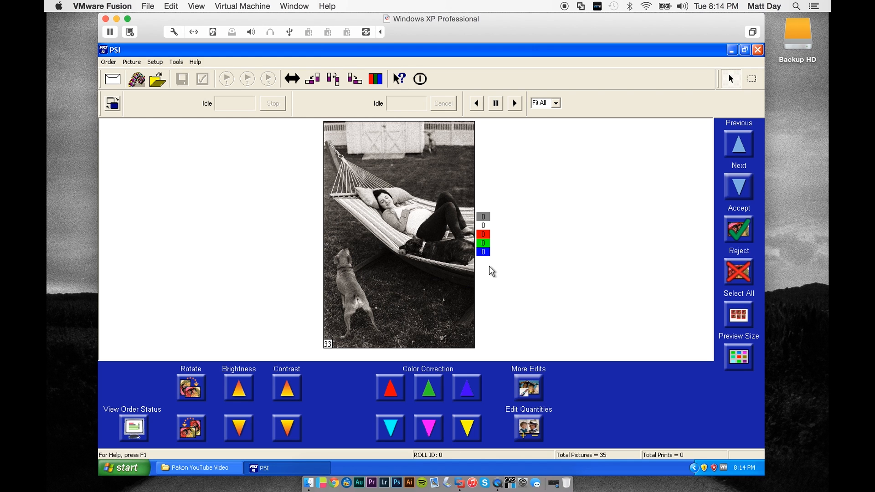
double_click(462, 260)
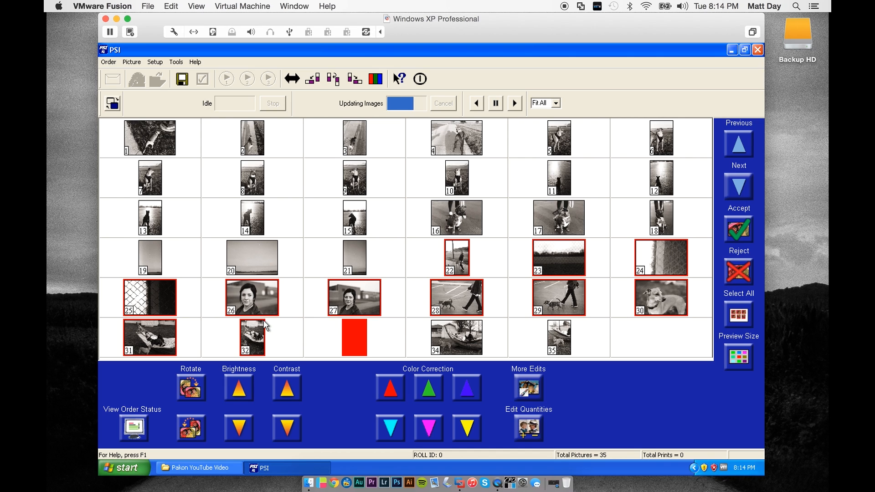
- Rotate the two fence pictures, 24 and 25, to upright portrait orientation
click(258, 289)
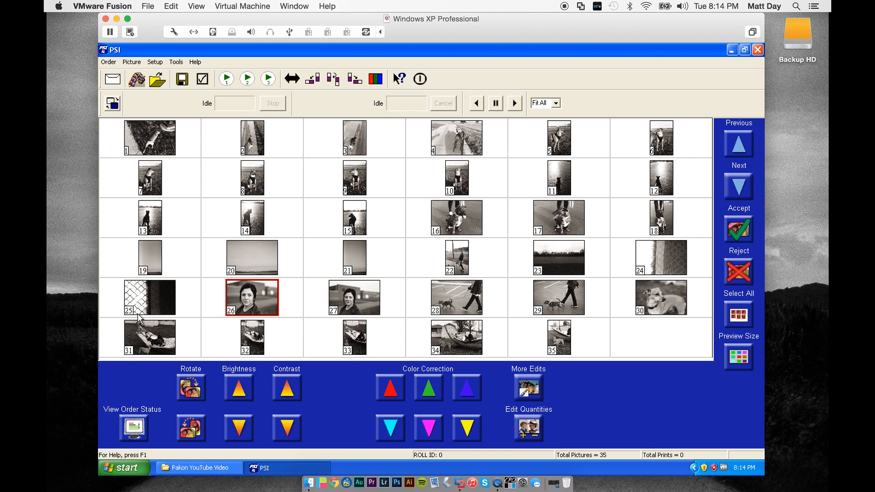
click(168, 299)
ctrl+click(670, 255)
click(191, 387)
click(384, 288)
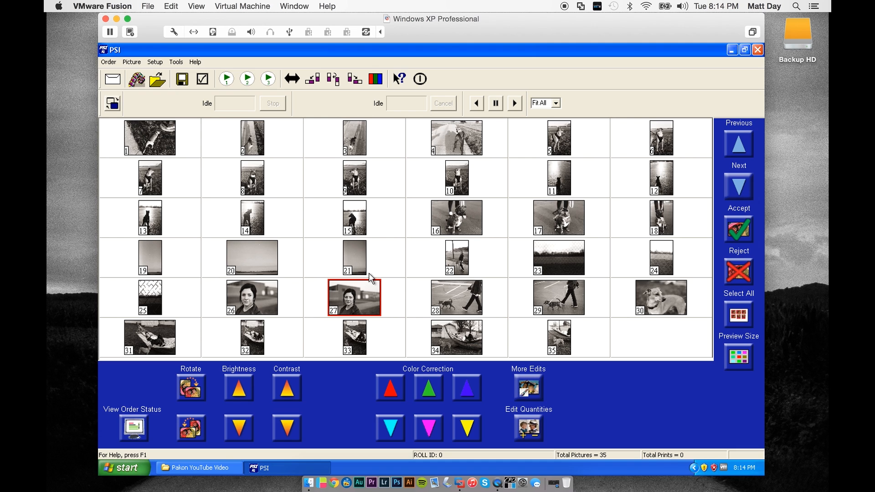
- View pictures 29 and 1 enlarged, and return to the thumbnails with picture 29 selected
click(557, 316)
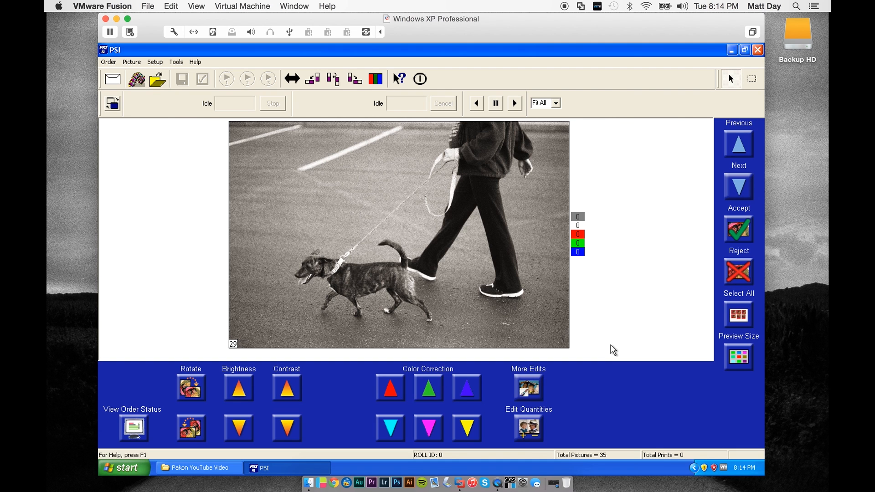
double_click(512, 282)
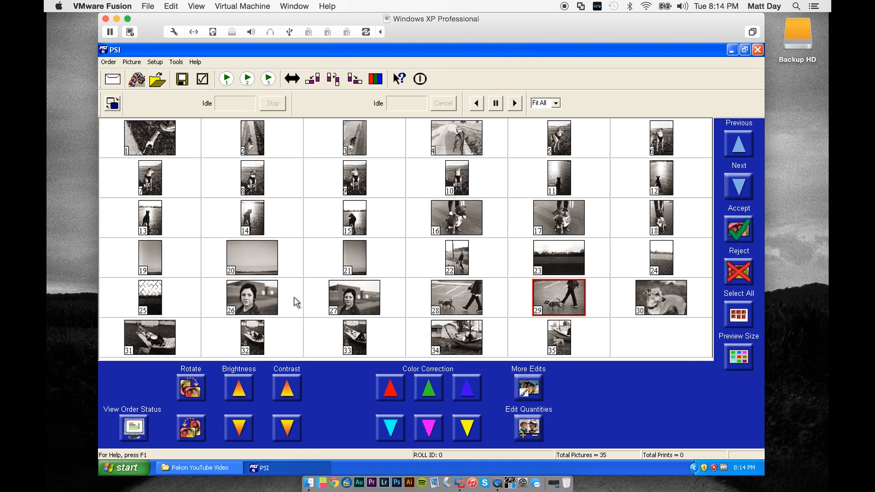
click(289, 381)
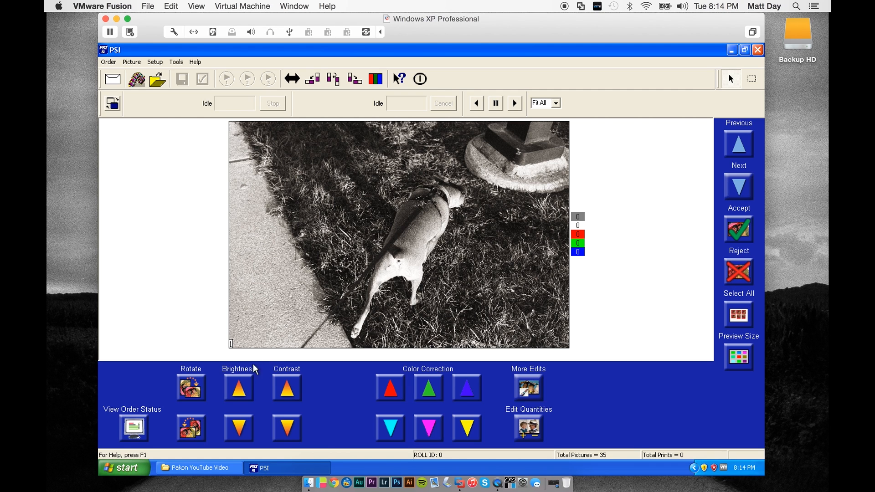
double_click(440, 262)
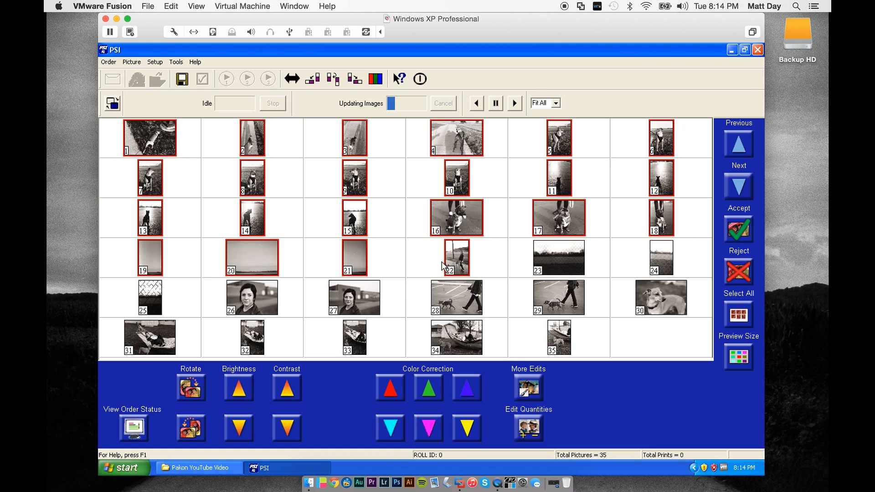
click(584, 284)
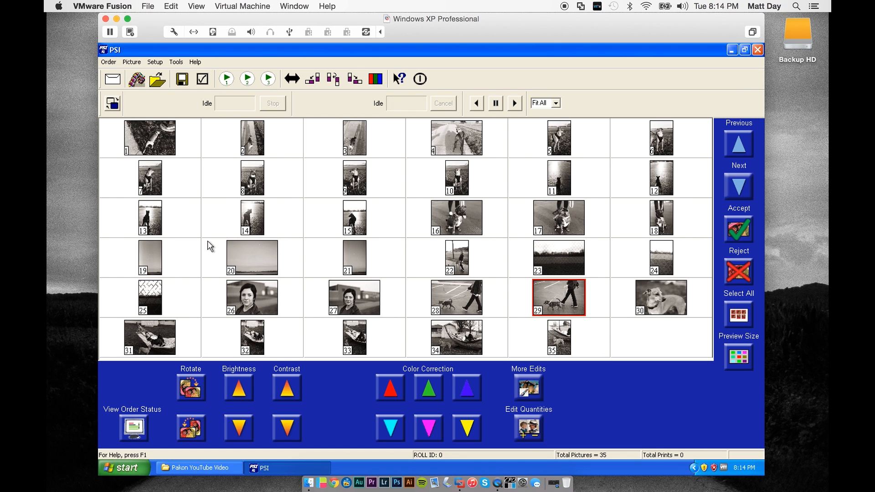
- Try raising the brightness of picture 15 to 6 and varying its contrast, restore both to 0, and return to the thumbnails
click(357, 207)
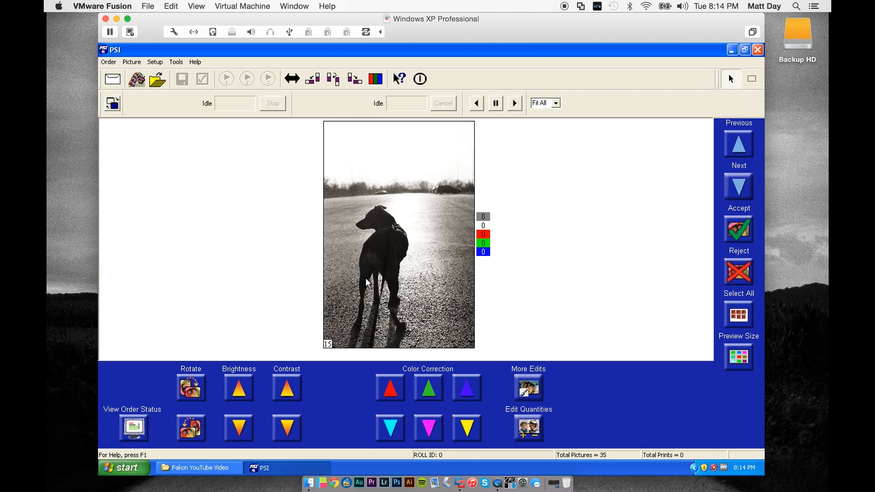
click(234, 393)
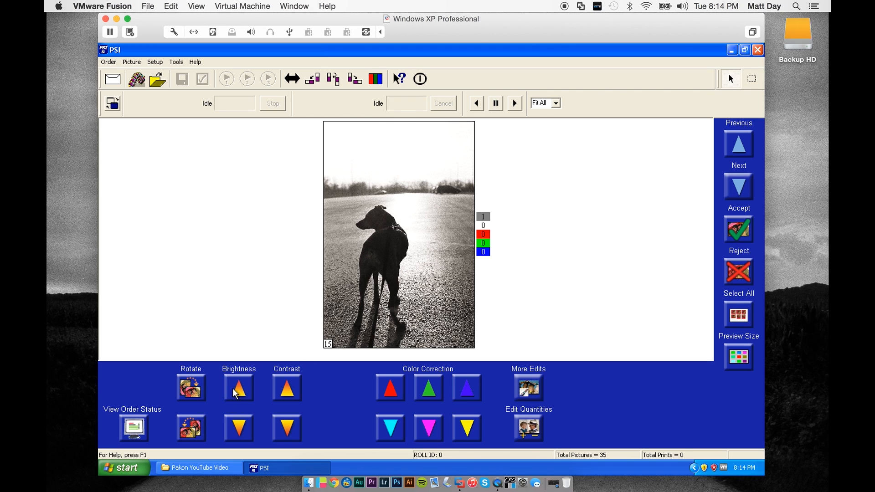
click(238, 424)
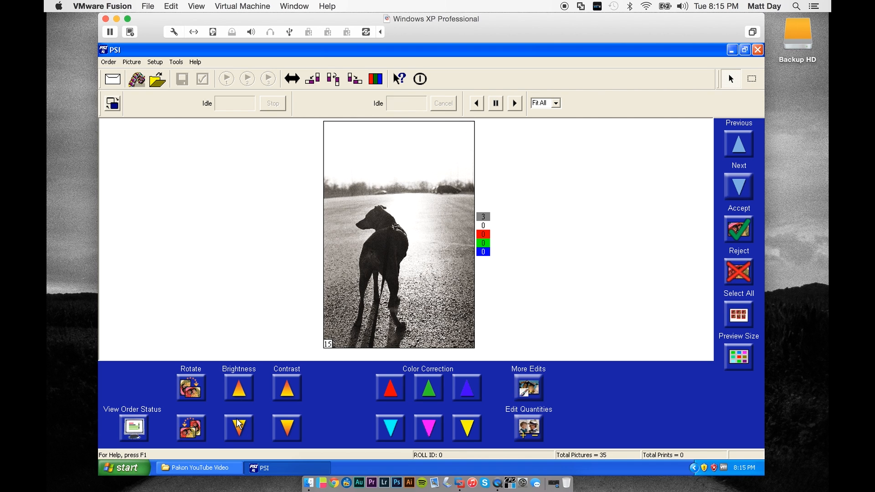
click(276, 432)
click(295, 391)
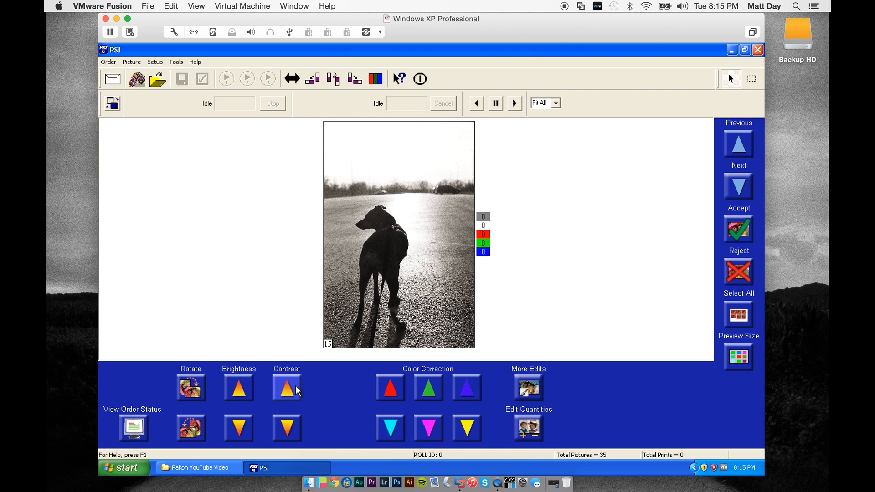
double_click(456, 287)
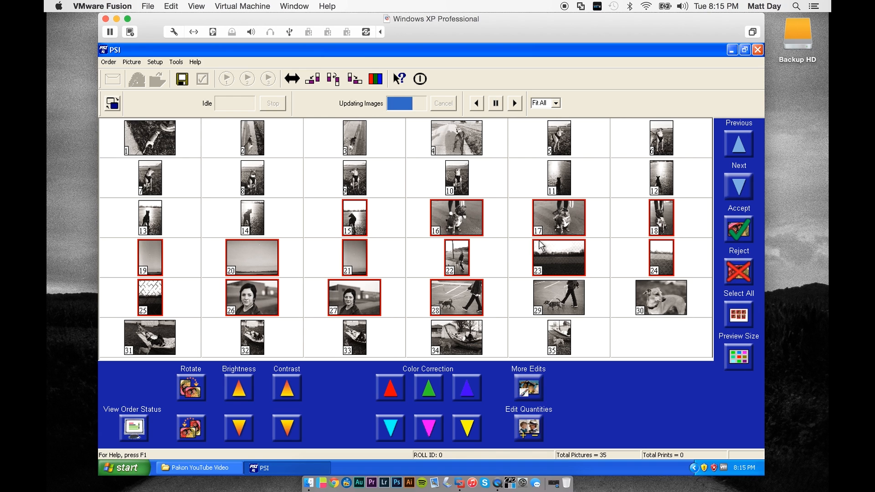
- View pictures 14, 13 and 30 enlarged one by one, and return to the thumbnail overview
click(456, 254)
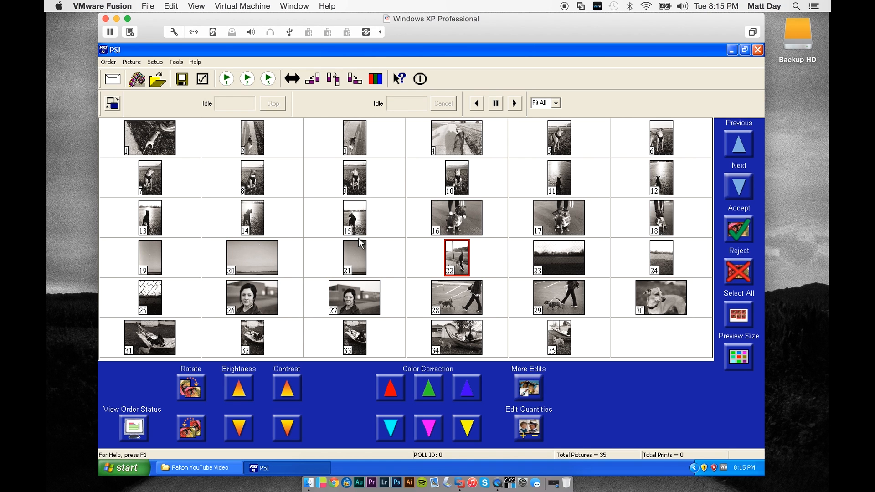
click(246, 218)
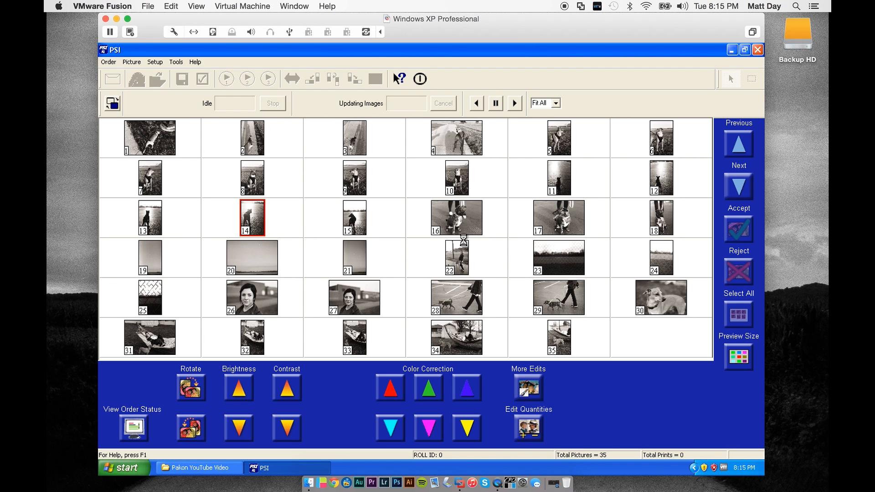
double_click(400, 243)
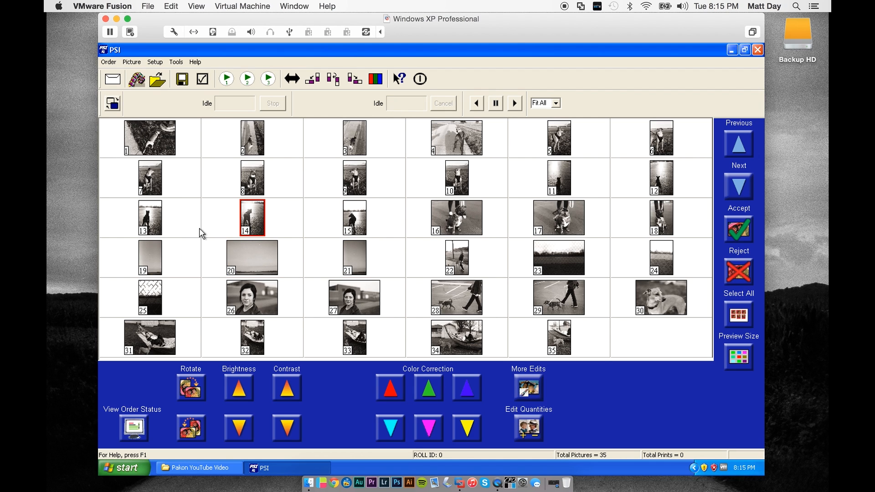
click(149, 222)
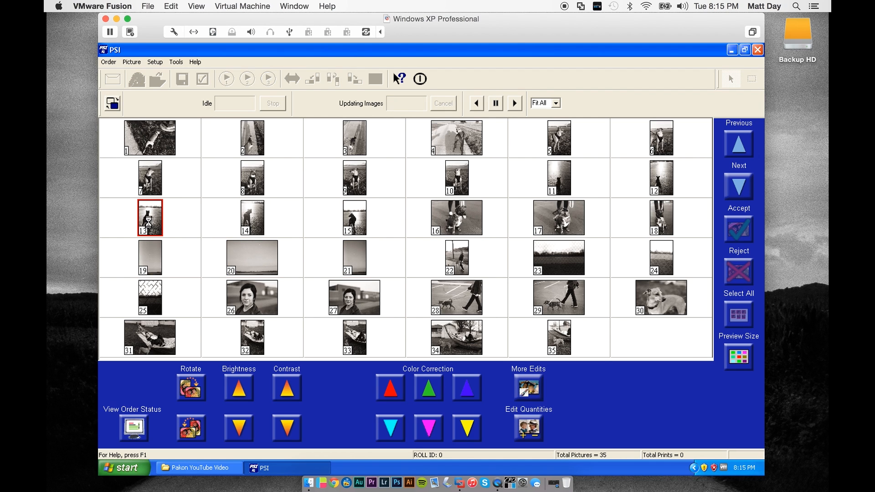
double_click(430, 260)
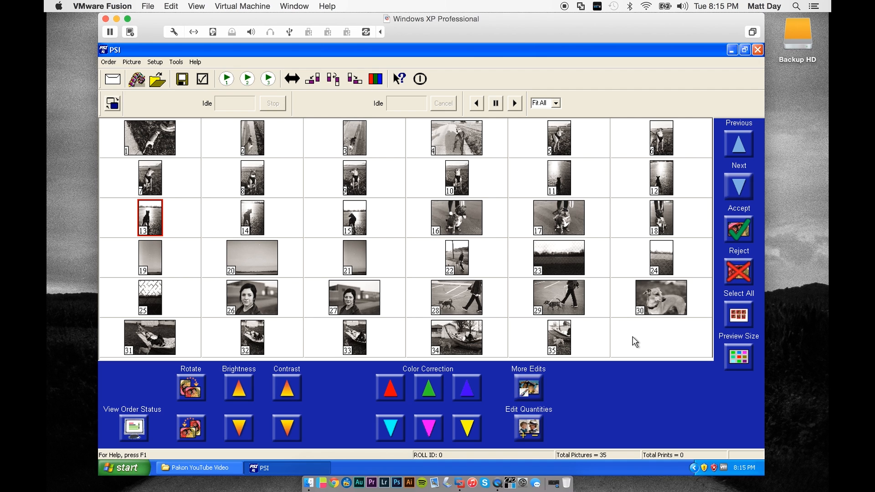
click(652, 314)
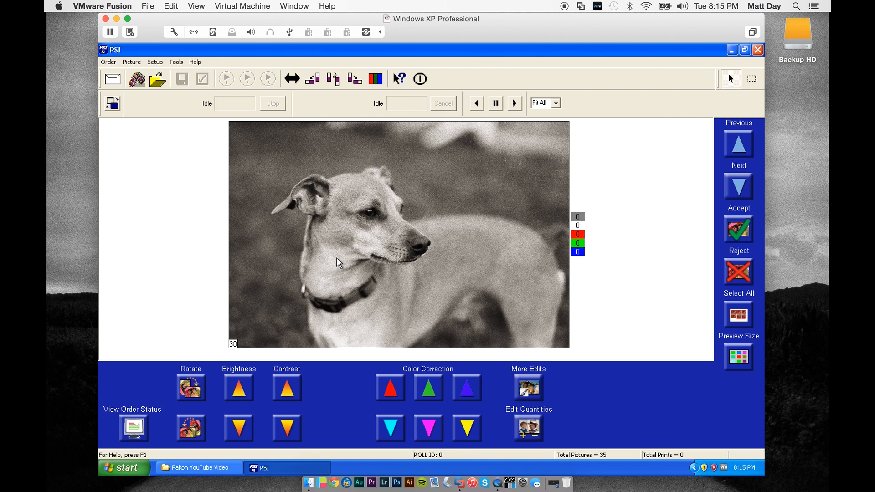
double_click(336, 258)
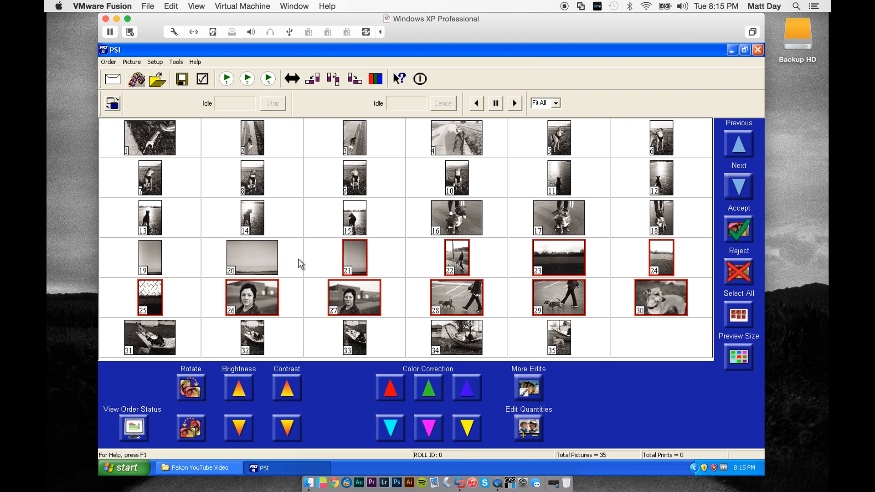
- Open picture 14 enlarged, lower its brightness to -5, and return to the thumbnails
click(254, 219)
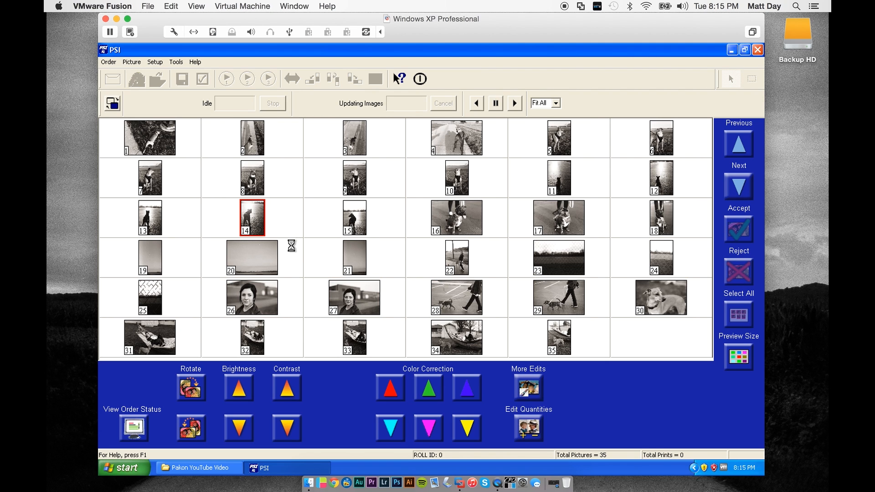
click(238, 429)
click(239, 429)
click(239, 429)
click(239, 430)
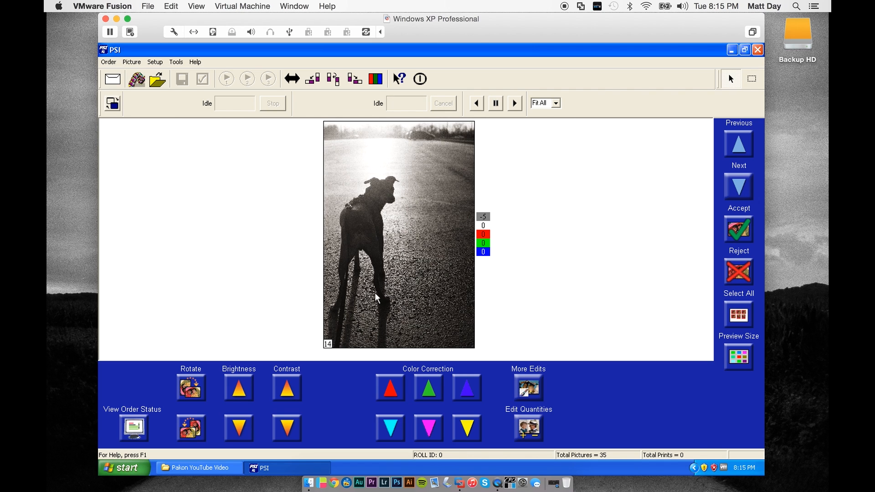
double_click(395, 275)
- View picture 15 enlarged, and return to the thumbnails with picture 29 selected
click(344, 218)
double_click(342, 215)
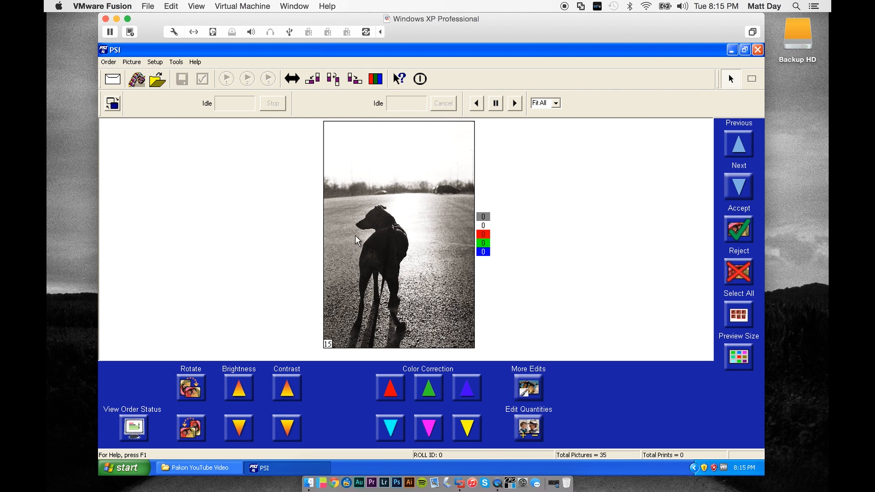
double_click(371, 218)
click(521, 286)
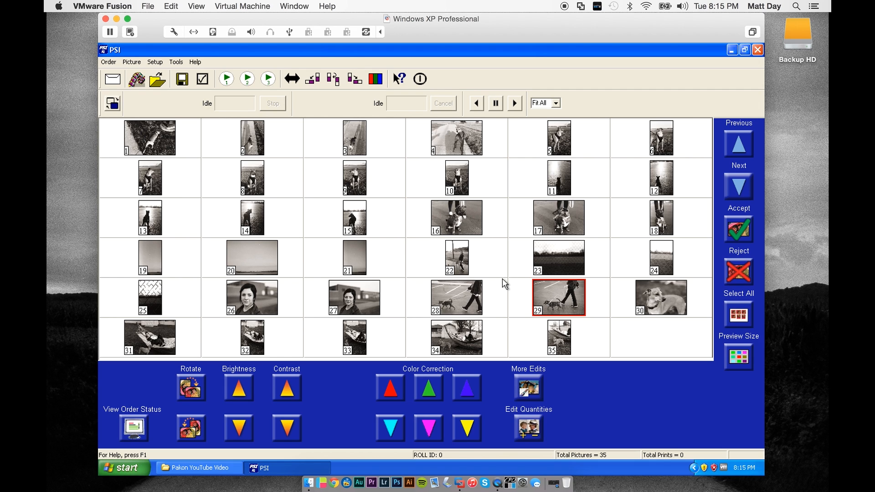
- Start saving all pictures of the roll and set the root directory to Z:\PAKON SCANS\Pakon YouTube Video
click(743, 303)
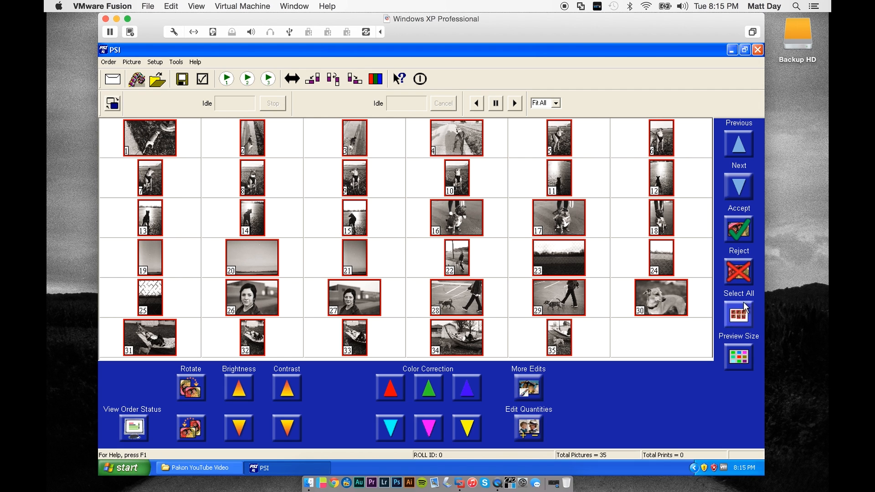
click(182, 81)
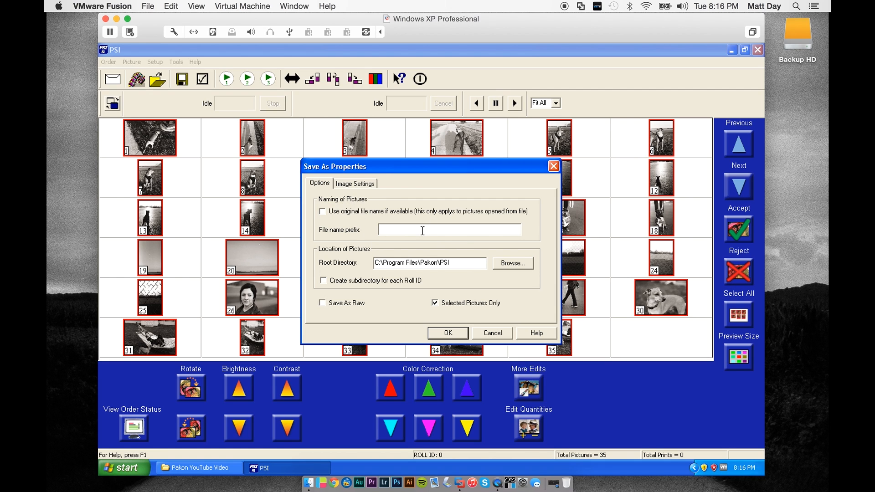
click(510, 266)
drag(505, 275, 505, 292)
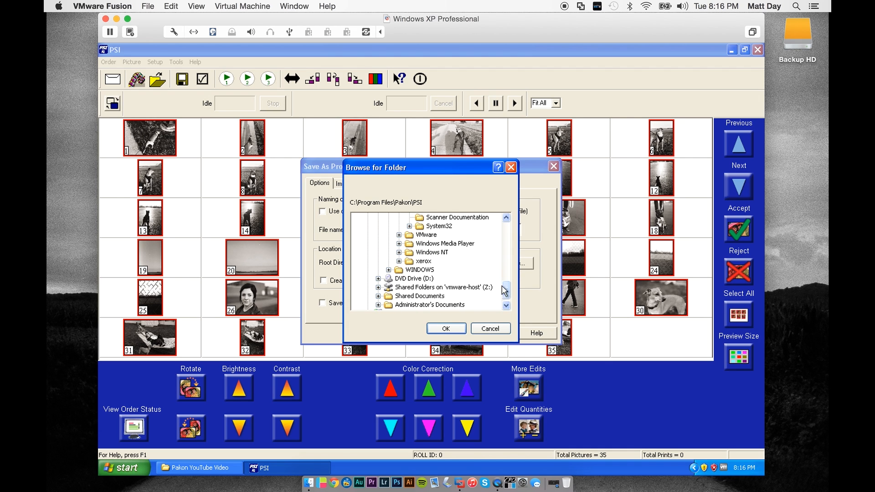
click(378, 287)
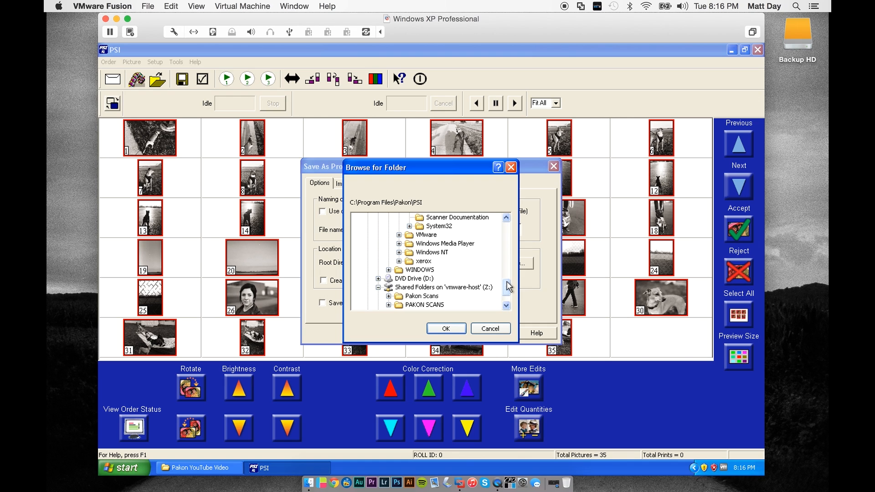
drag(506, 287, 506, 292)
click(388, 278)
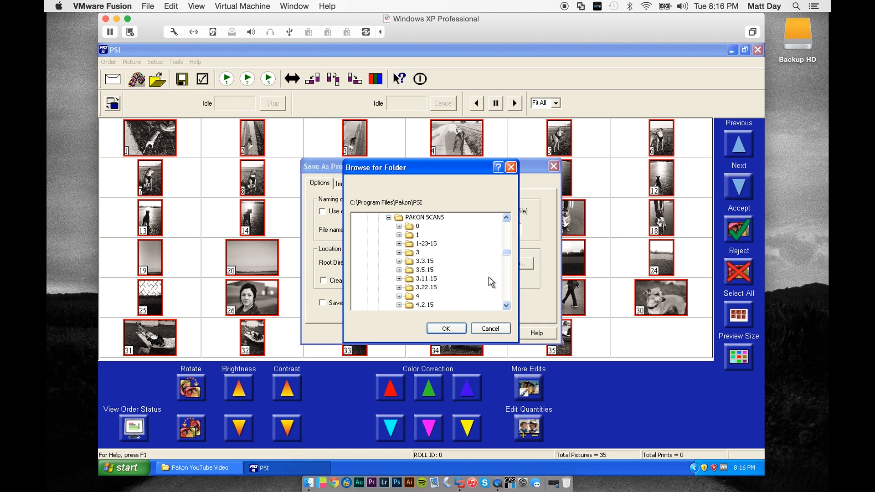
drag(506, 257, 505, 292)
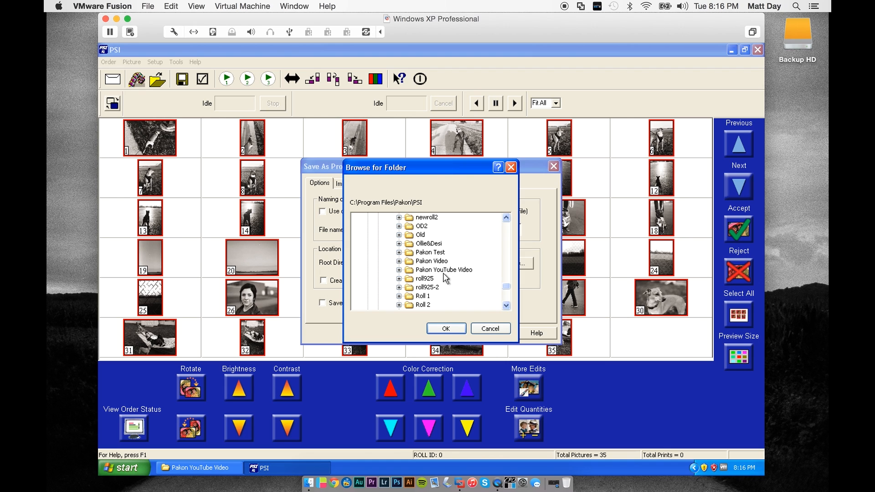
click(408, 271)
click(446, 328)
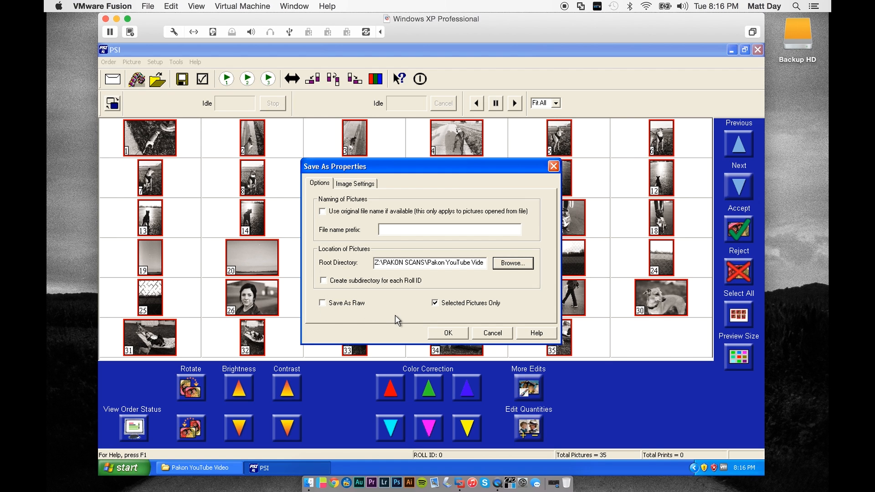
- Choose JPEG (*.jpg) as the file type for the saved pictures and start the export
click(355, 186)
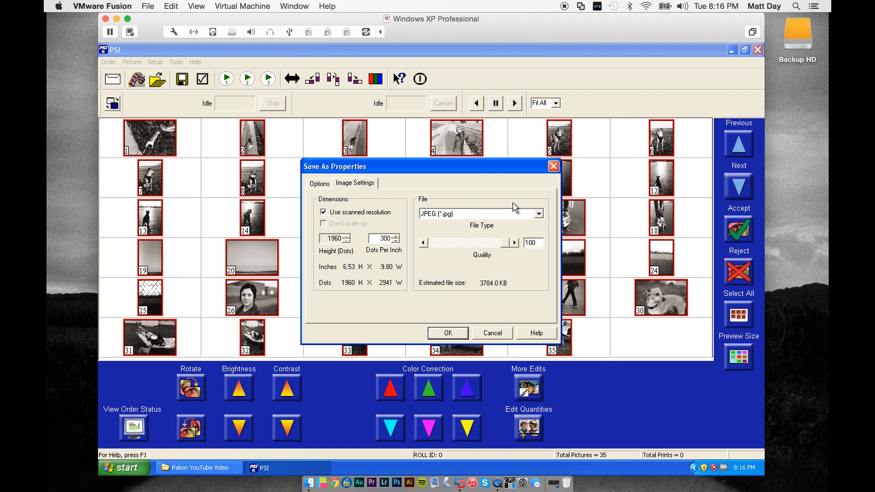
click(538, 214)
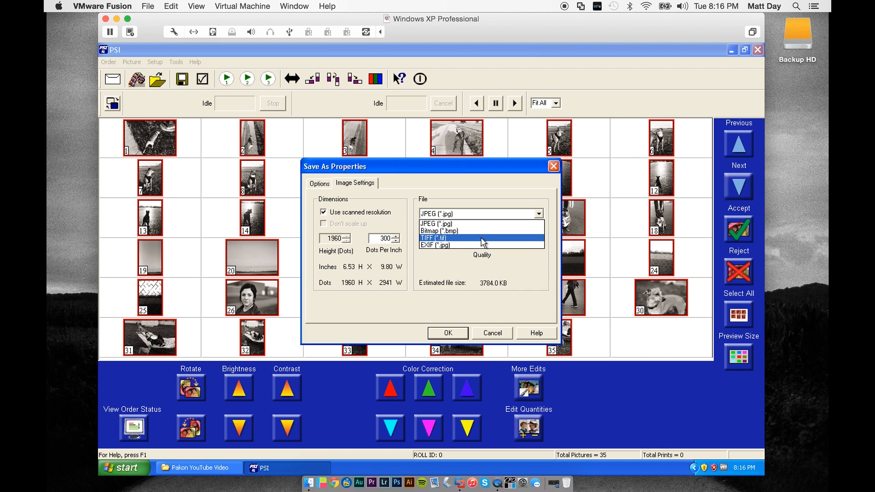
click(516, 223)
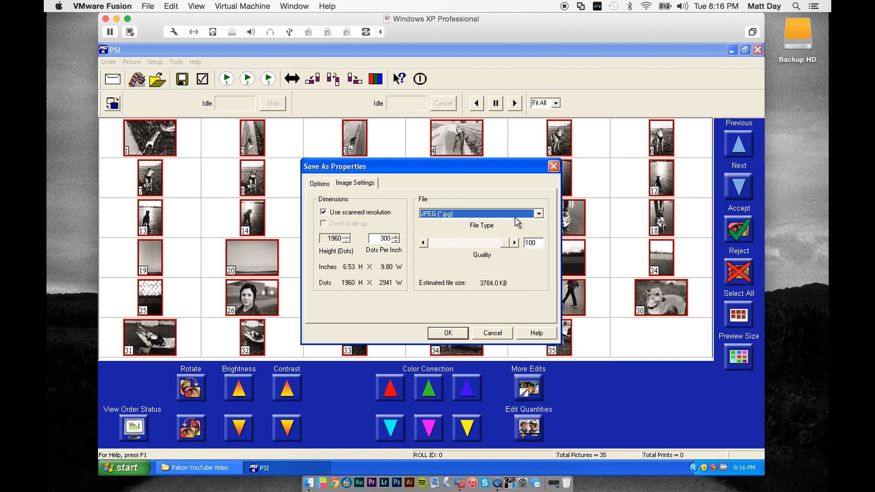
click(539, 213)
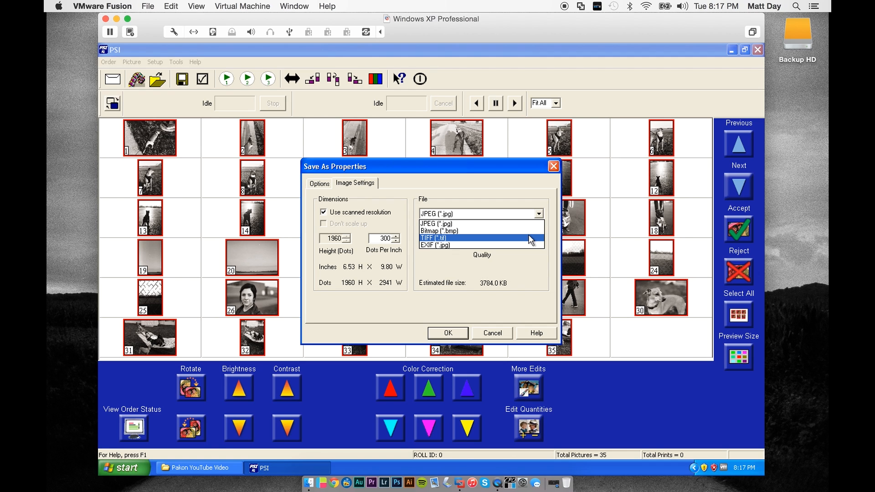
click(524, 223)
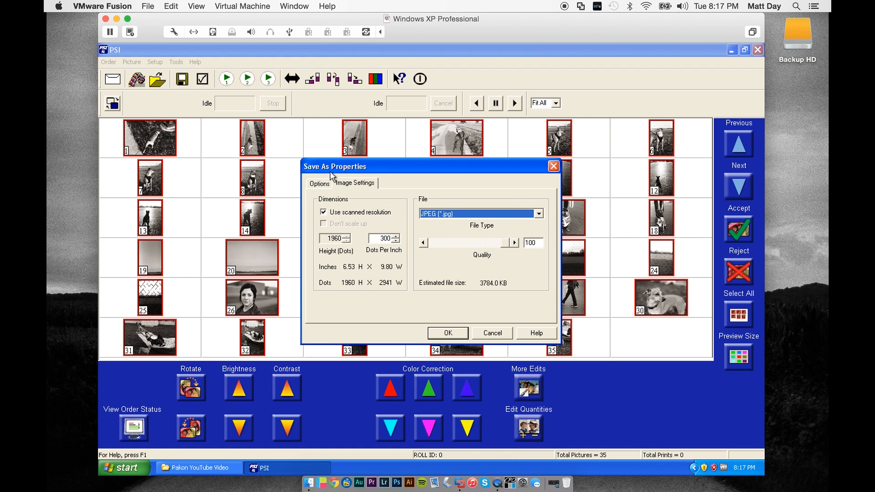
click(320, 183)
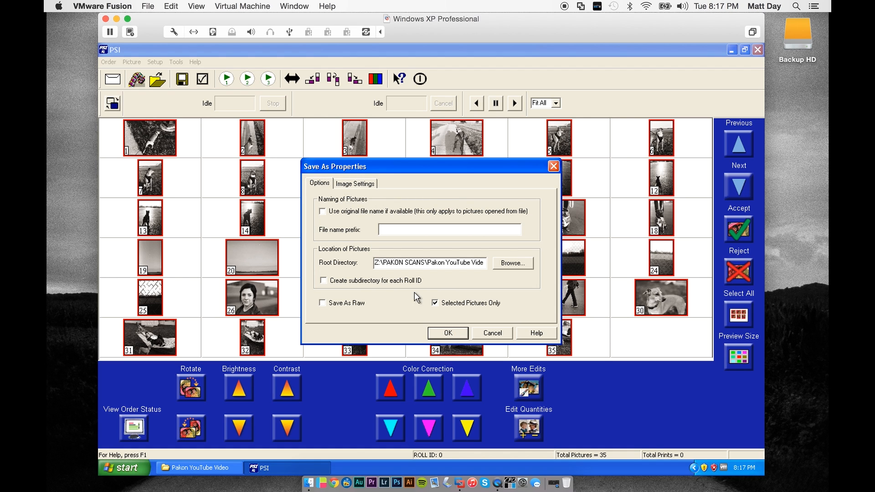
click(466, 337)
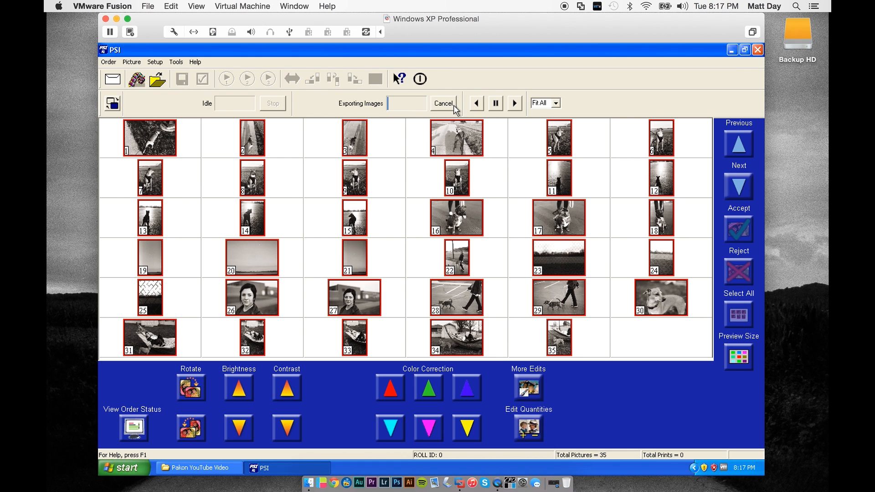
- Check the exported files in the Pakon YouTube Video folder while the export runs, and return to PSI
click(215, 467)
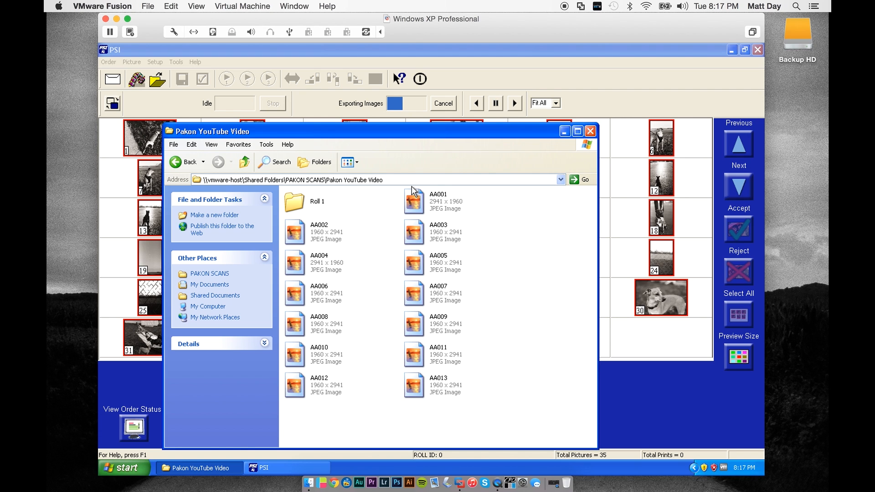
drag(420, 133, 397, 50)
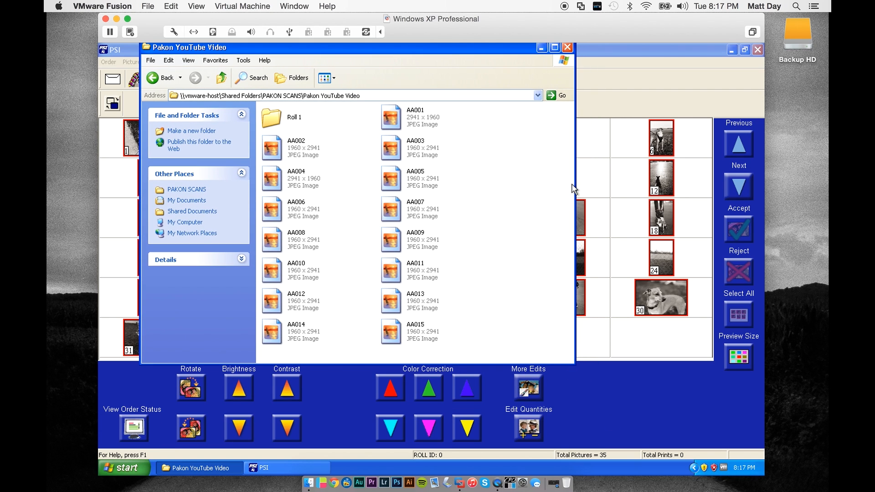
drag(456, 48, 610, 124)
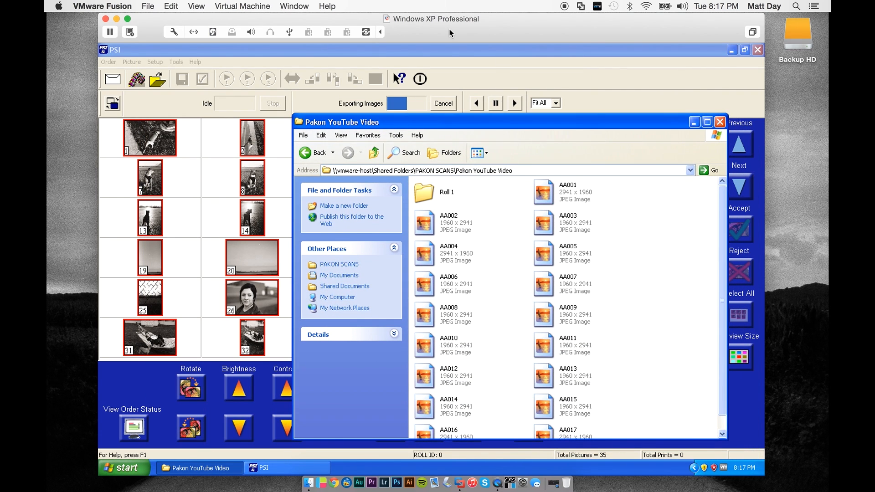
click(451, 50)
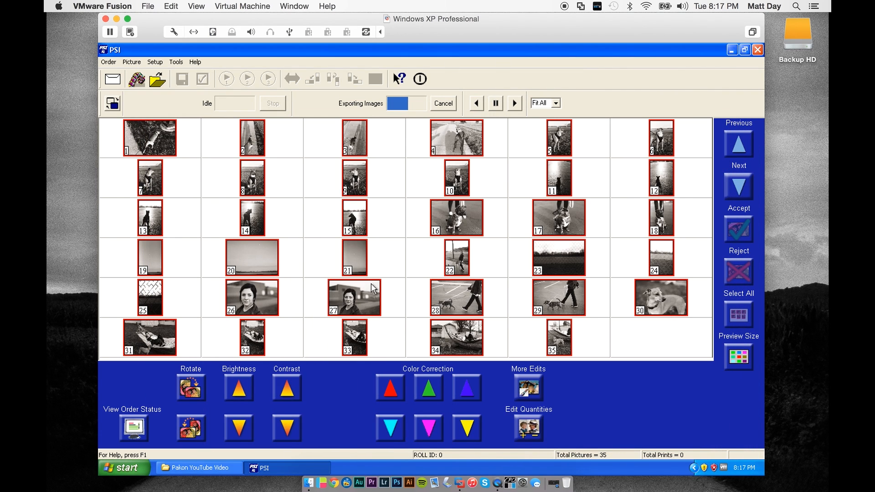
click(364, 269)
click(471, 258)
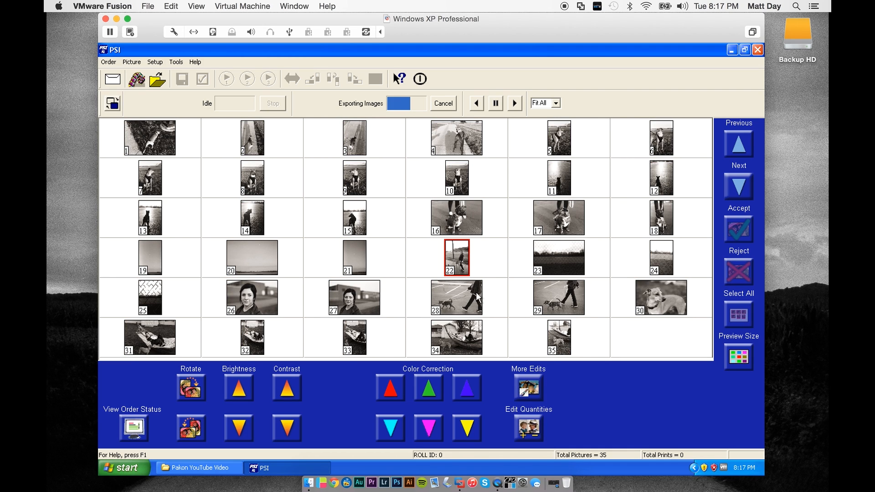
scroll(323, 184, up, 1)
click(417, 173)
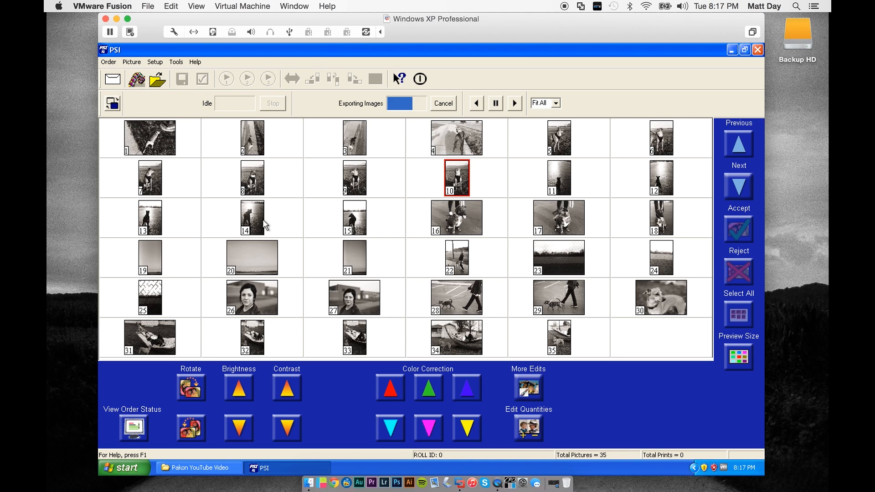
click(308, 189)
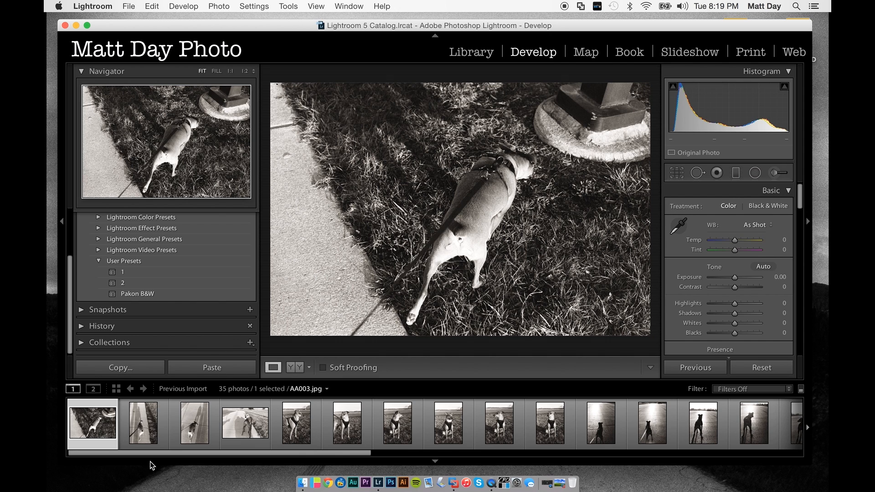
- Step through the imported scans in Lightroom's Develop module from AA002.jpg to AA005.jpg
click(144, 438)
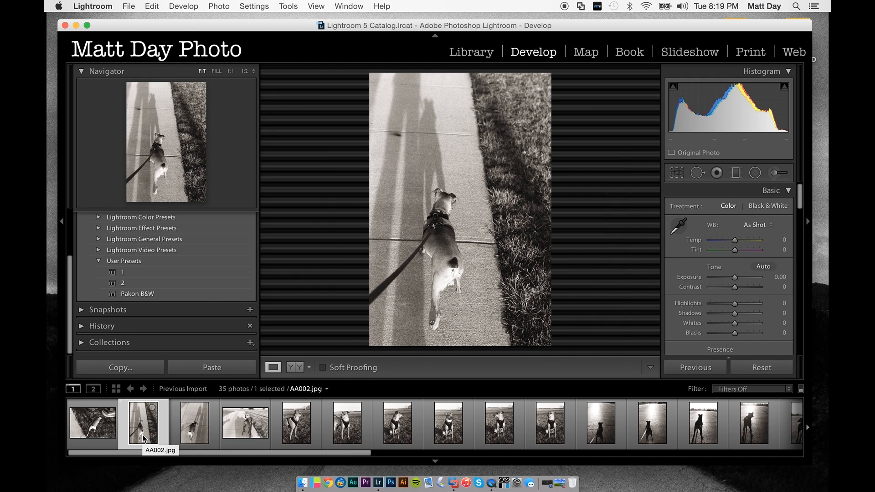
key(Right)
key(Right)
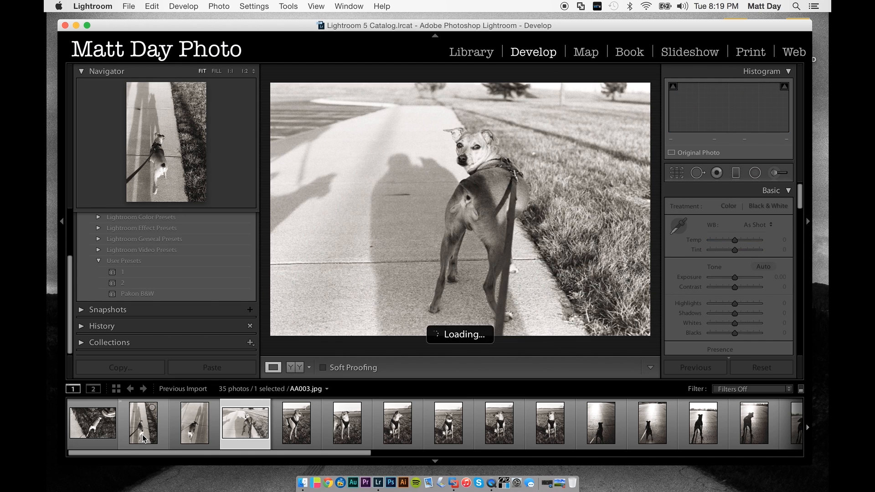
key(Right)
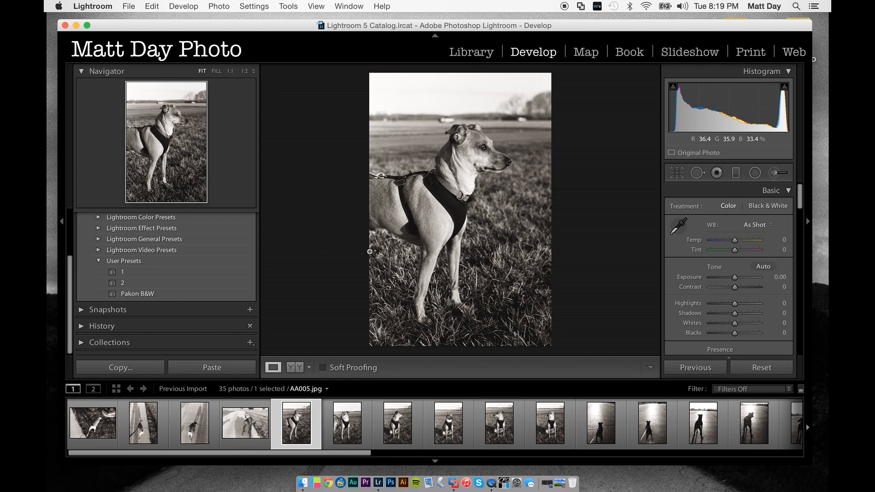
- Try the Black & White treatment on AA005.jpg and restore the Color treatment
click(772, 208)
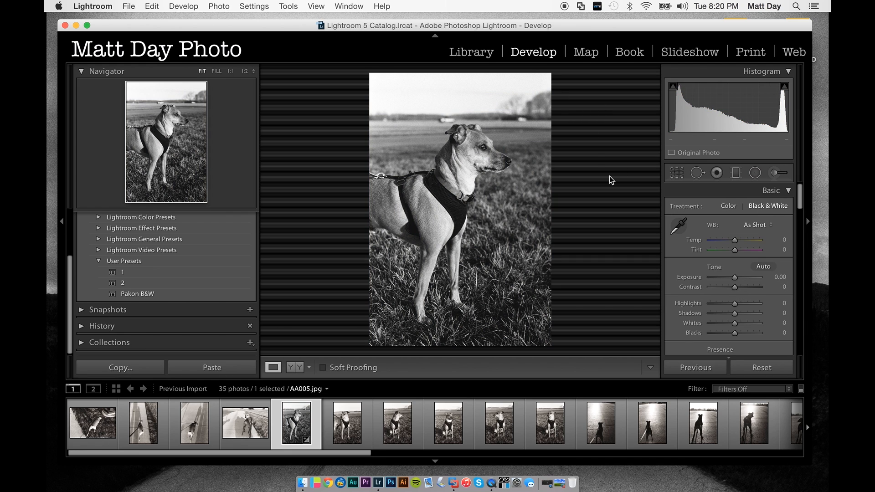
click(728, 207)
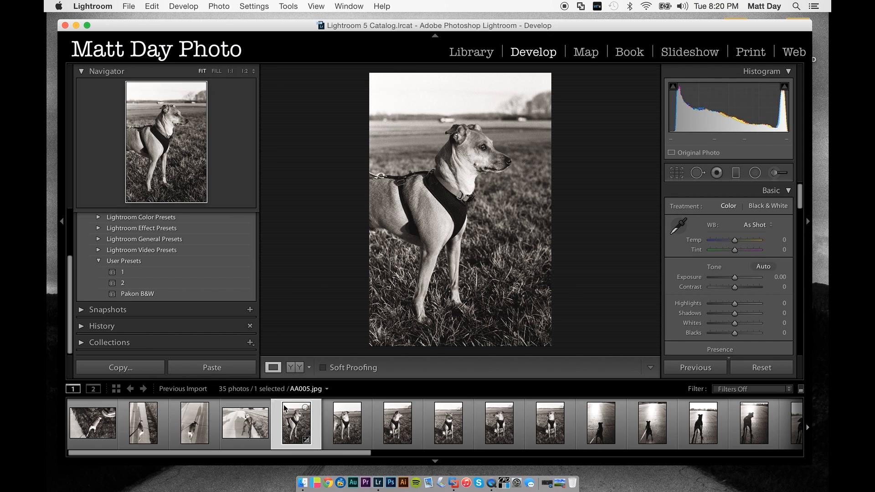
- Apply the Pakon B&W user preset to AA005.jpg and review its Basic, Tone Curve and Black & White Mix settings
click(230, 298)
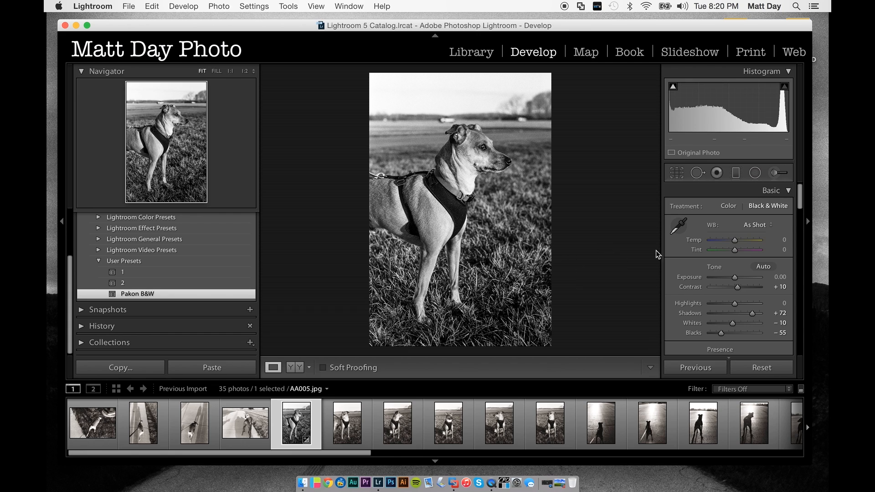
scroll(707, 245, down, 3)
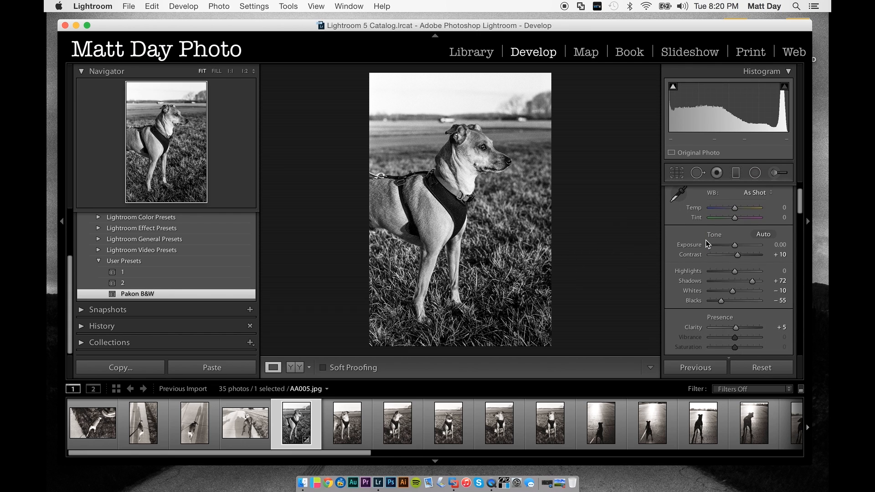
scroll(706, 276, up, 1)
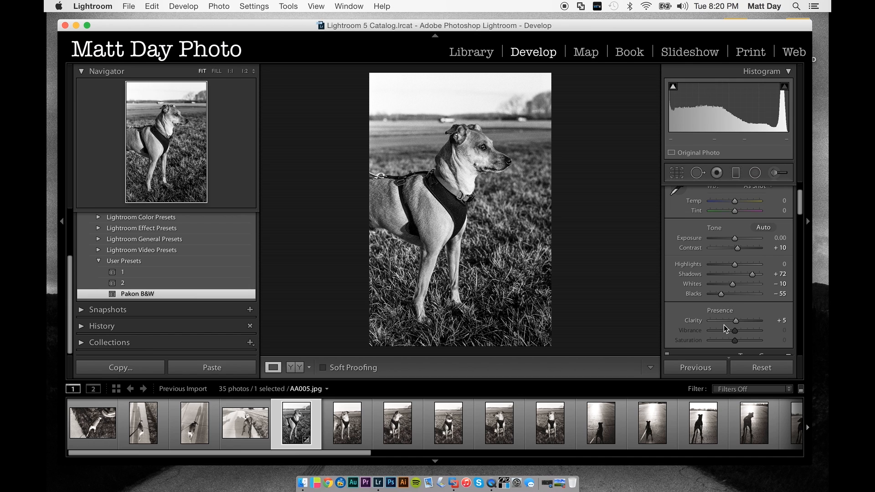
scroll(741, 319, down, 8)
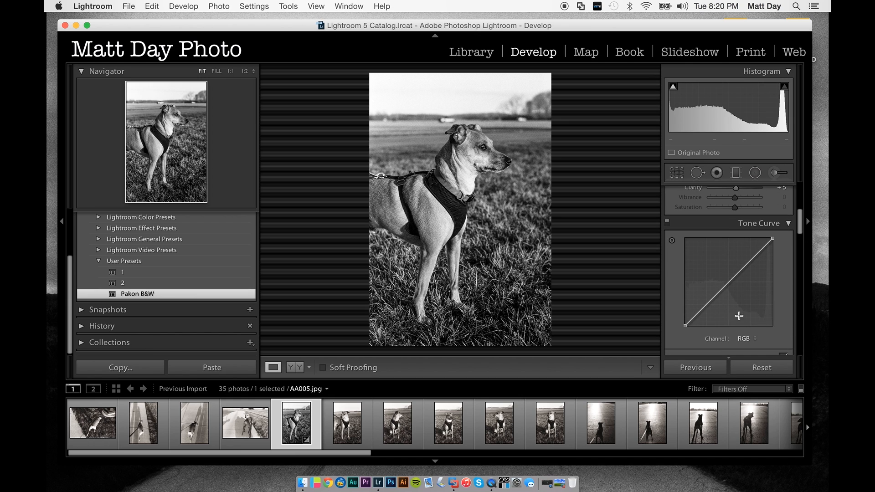
scroll(735, 238, down, 8)
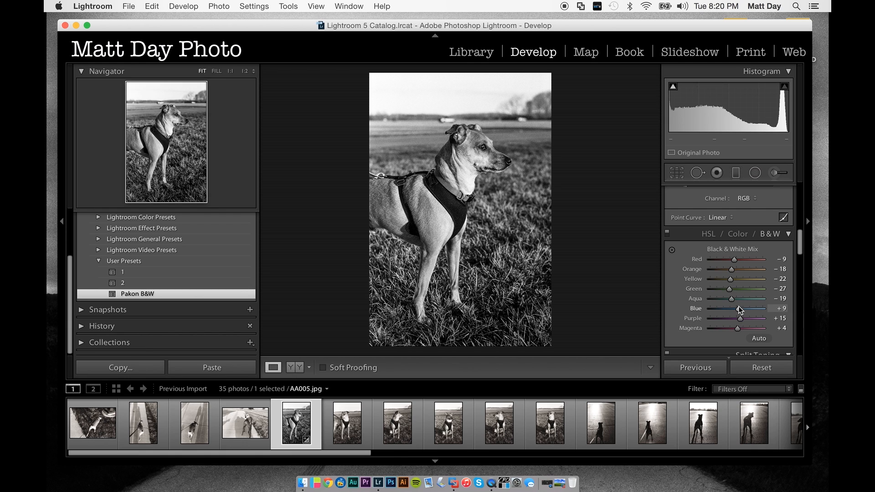
- Switch the Black & White Mix adjustments on AA005.jpg off and on repeatedly to compare their effect
click(668, 234)
click(668, 234)
click(668, 233)
click(668, 234)
click(668, 233)
click(668, 233)
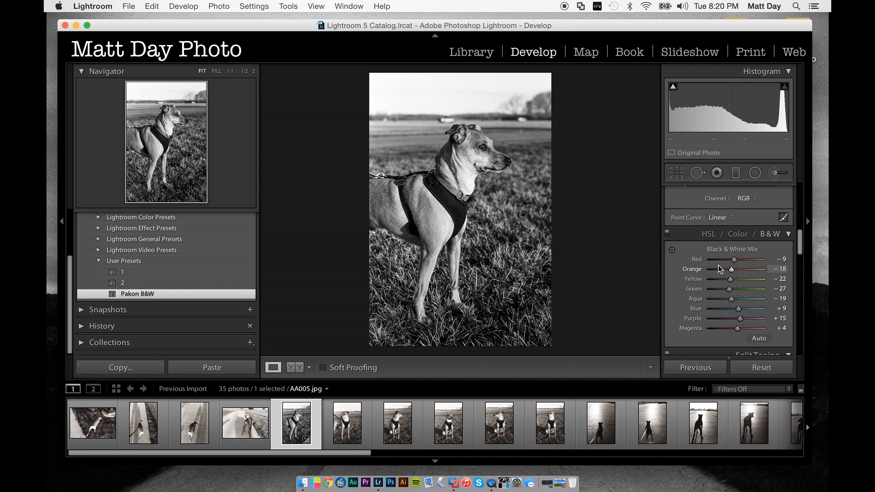
- Review the Split Toning, Detail, Lens Corrections and Effects settings that the preset uses on AA005.jpg
scroll(719, 269, down, 3)
scroll(719, 269, down, 10)
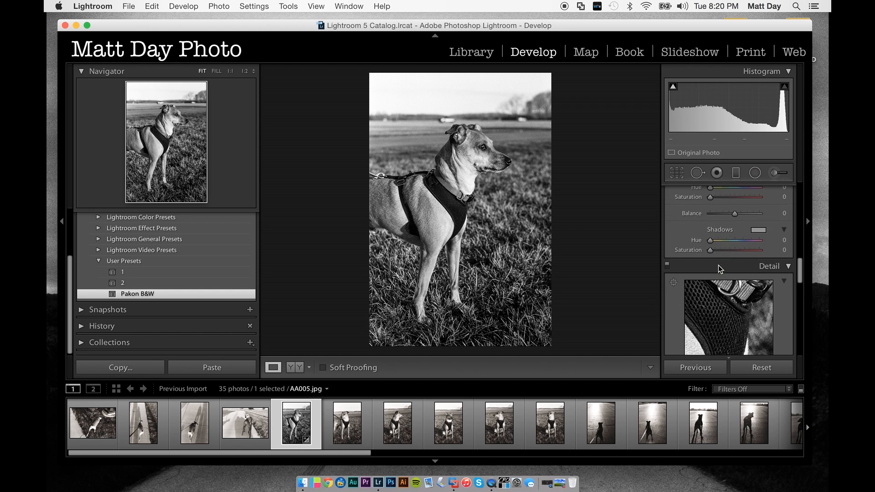
scroll(718, 265, down, 2)
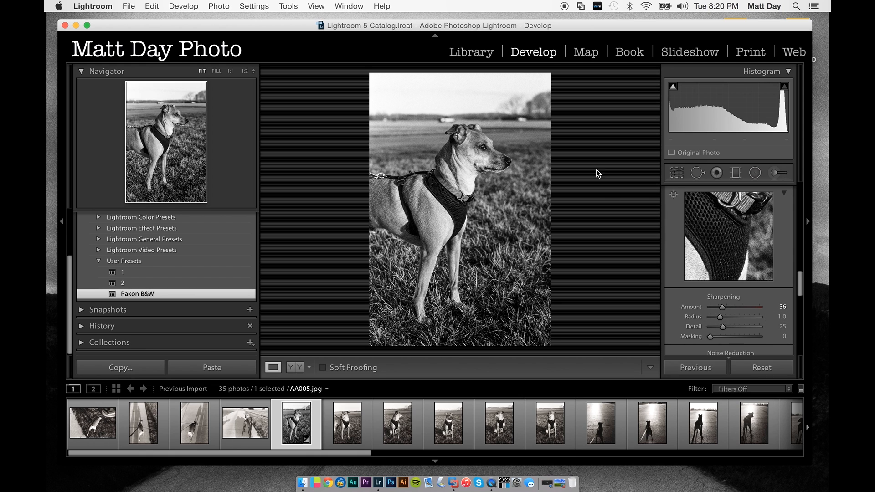
scroll(743, 257, down, 5)
scroll(742, 255, down, 3)
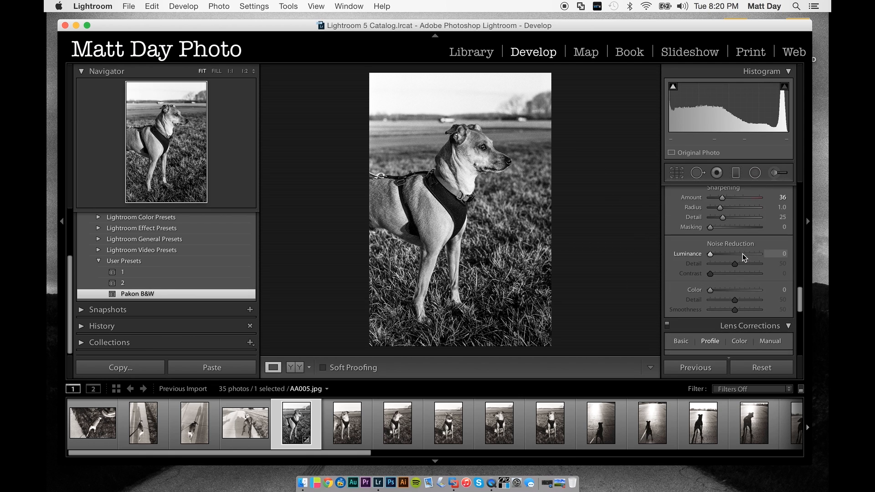
scroll(742, 255, up, 5)
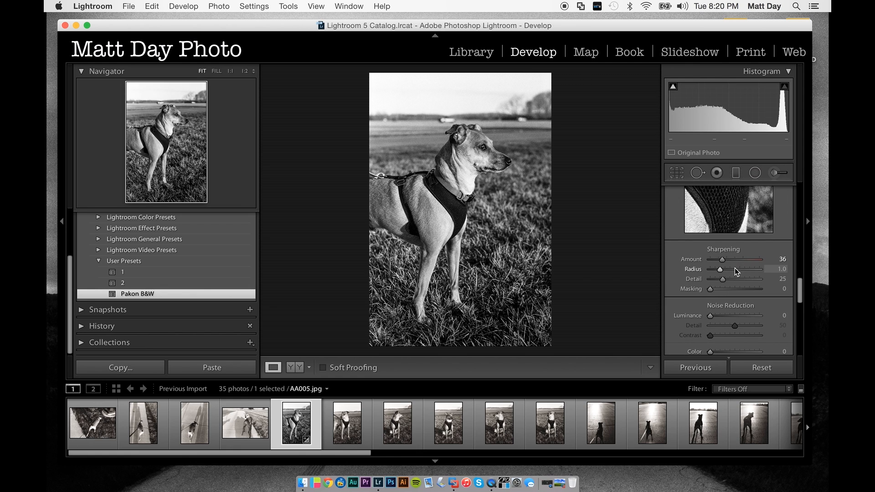
scroll(723, 277, down, 5)
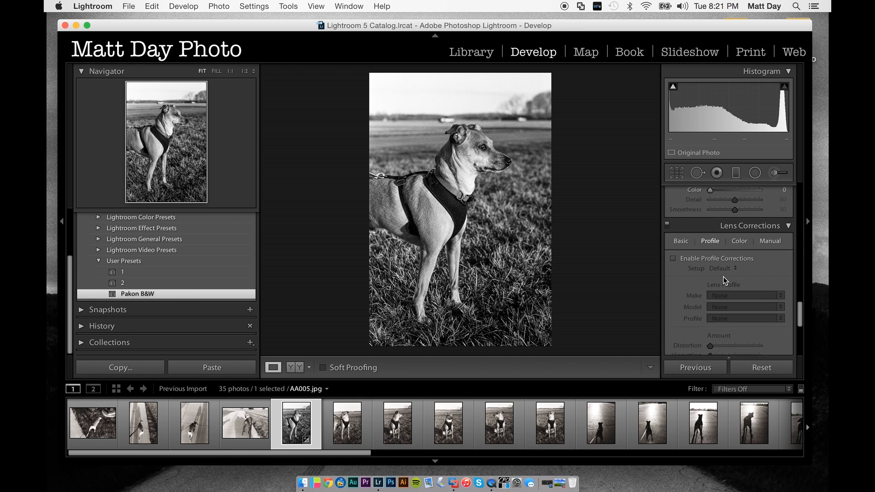
scroll(723, 277, down, 5)
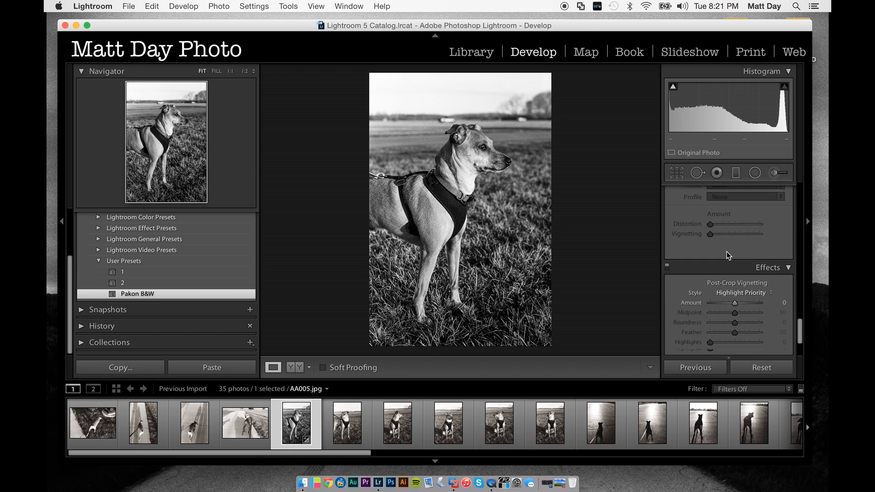
scroll(740, 272, down, 1)
scroll(739, 273, up, 8)
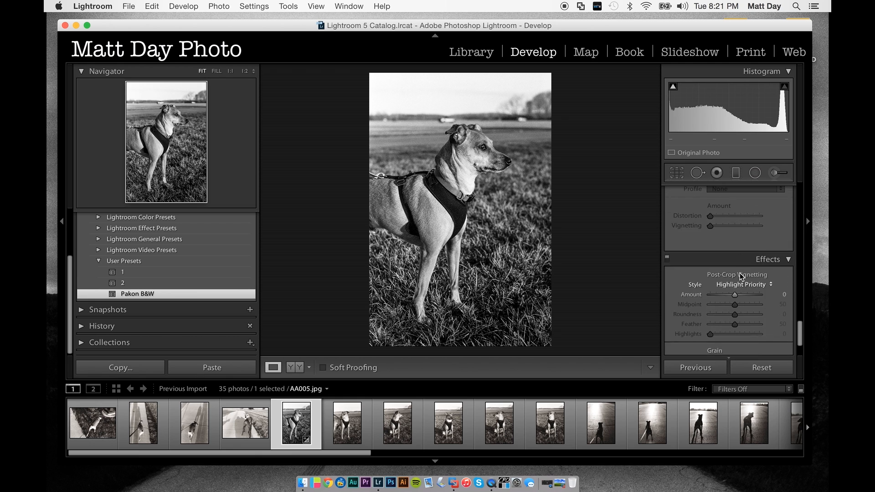
scroll(739, 273, up, 6)
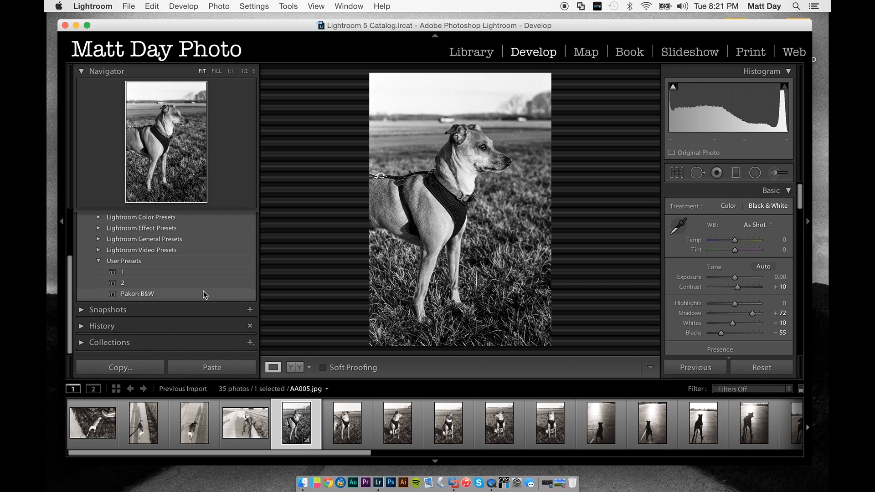
- Apply the Pakon B&W preset to AA006.jpg, AA007.jpg and AA008.jpg
key(Right)
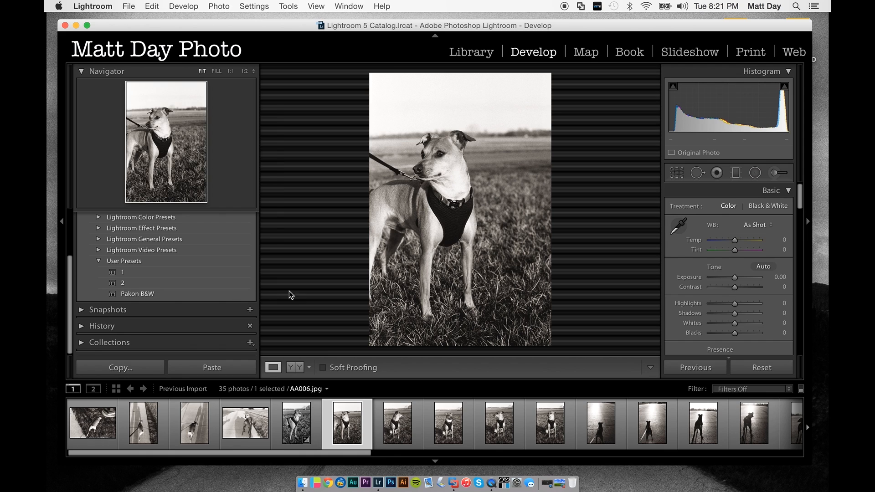
click(225, 293)
click(395, 429)
click(193, 291)
click(440, 413)
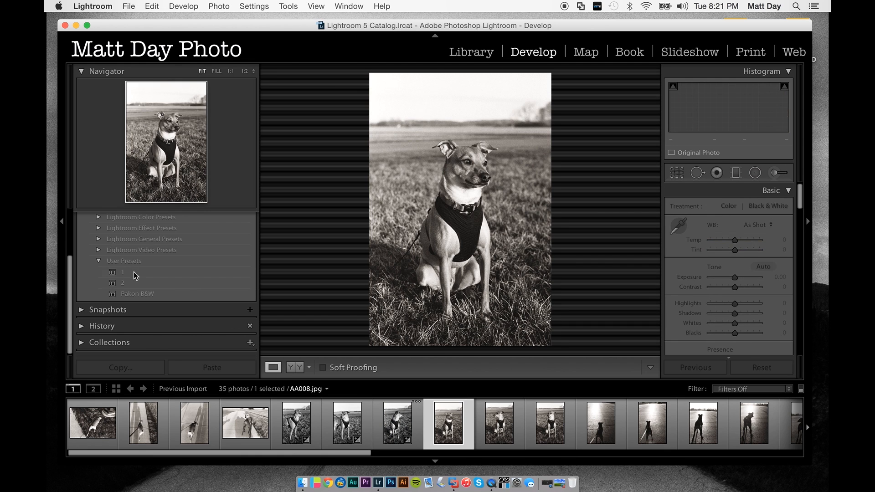
click(136, 294)
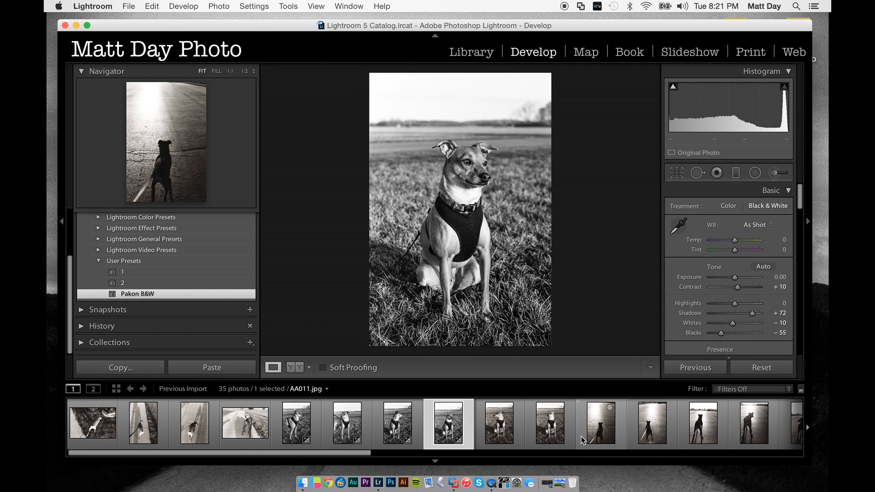
- Apply the Pakon B&W preset to AA013.jpg, inspect the dog at 1:1, and set Shadows to +21
click(703, 424)
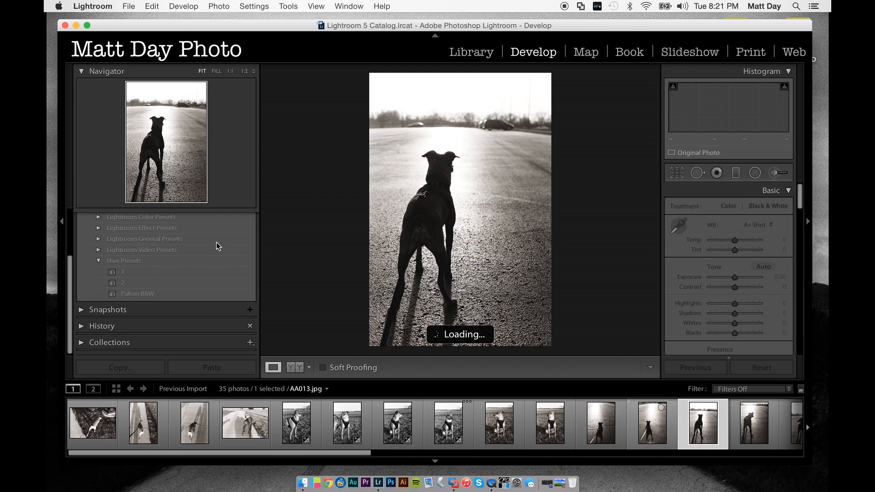
click(178, 295)
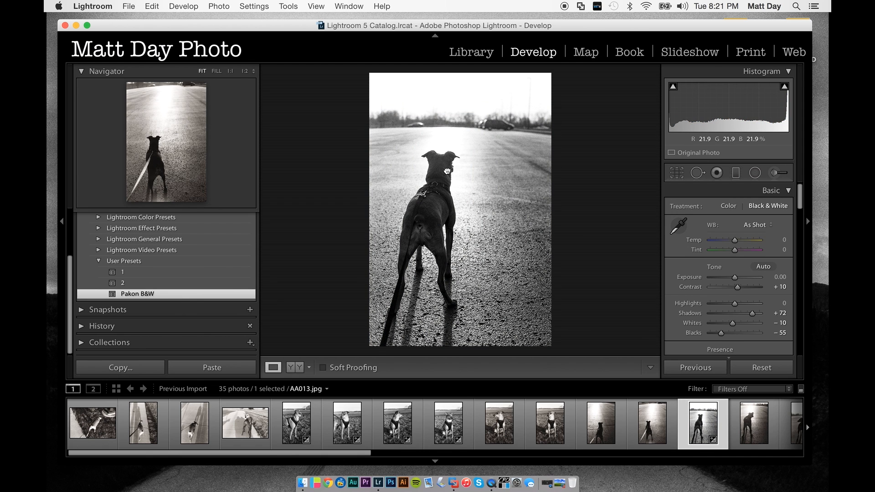
click(447, 171)
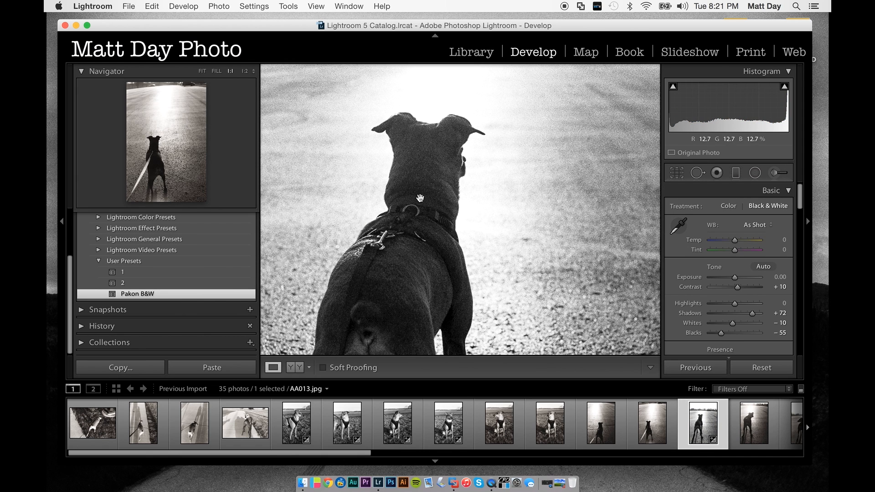
click(420, 195)
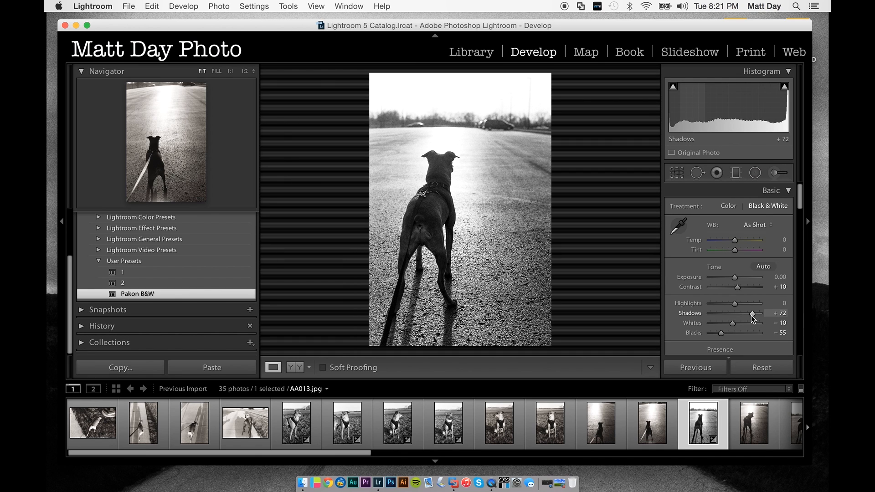
drag(751, 315, 741, 318)
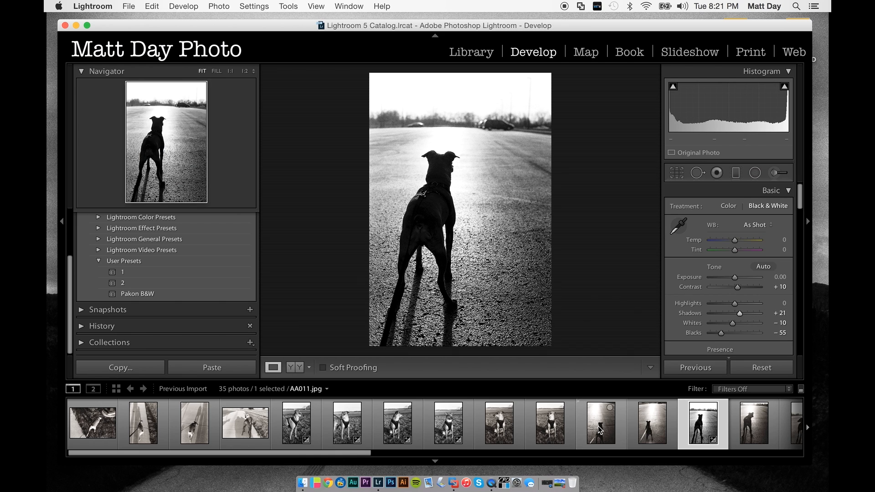
- Apply the Pakon B&W preset to AA015.jpg and set its Shadows to +35
scroll(602, 430, right, 2)
scroll(715, 237, down, 1)
scroll(715, 237, down, 5)
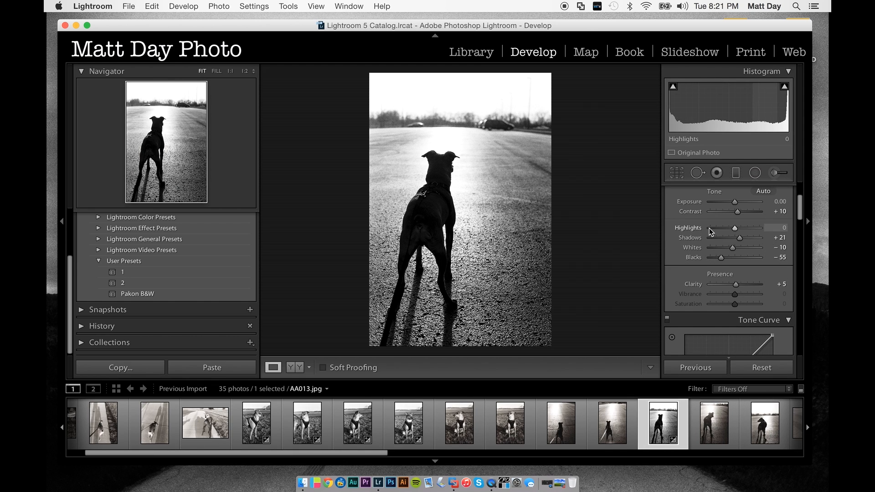
scroll(747, 255, up, 4)
scroll(601, 432, right, 1)
scroll(599, 432, right, 6)
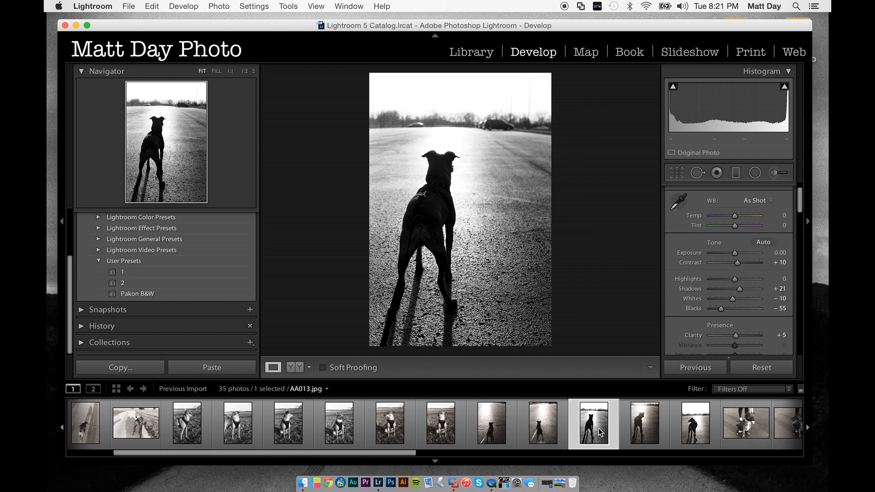
click(627, 435)
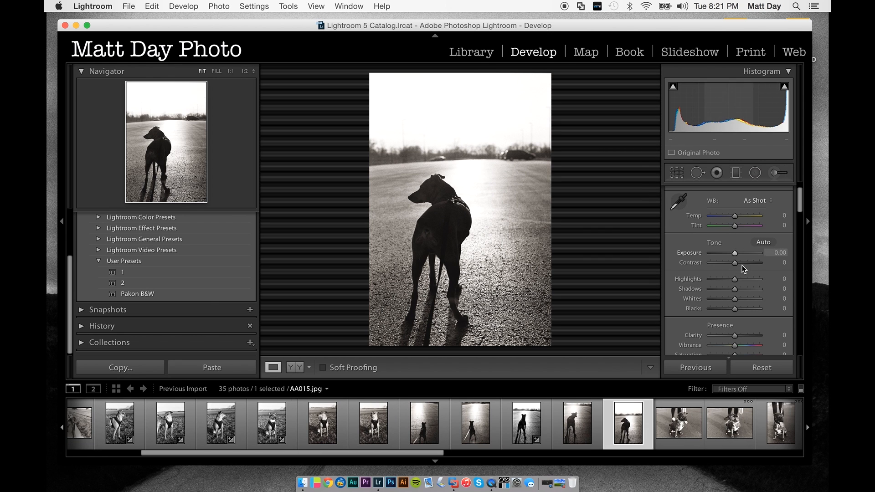
click(207, 296)
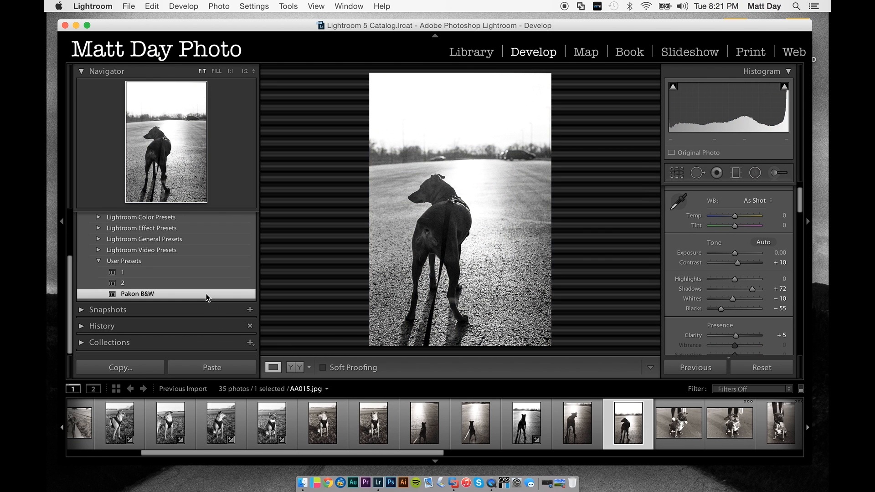
mouse_move(751, 292)
mouse_down()
mouse_move(739, 292)
mouse_move(746, 292)
mouse_up()
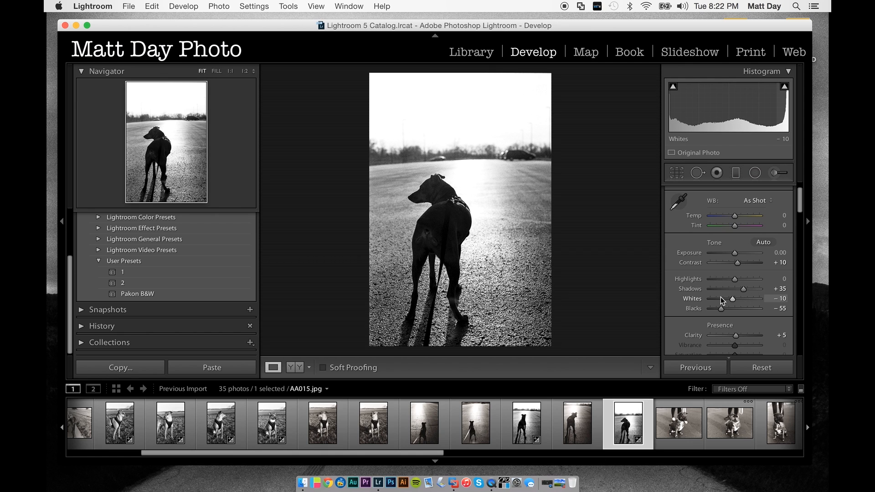
- Apply the Pakon B&W preset to AA018.jpg, the vertical shot of the sitting dog, and set its Shadows to +66
click(696, 424)
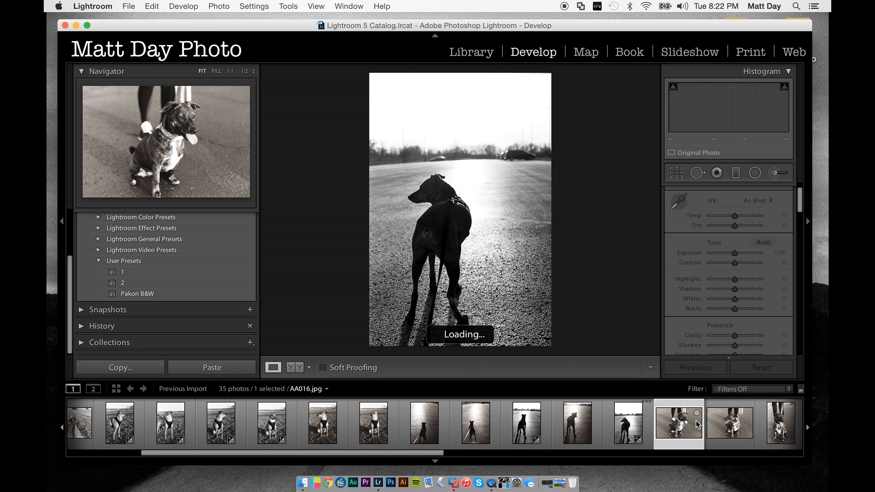
key(Right)
key(Right)
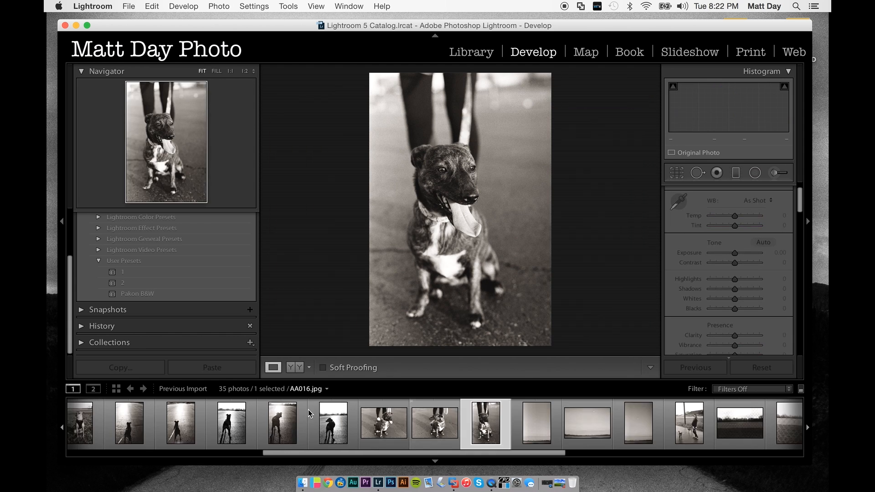
key(Right)
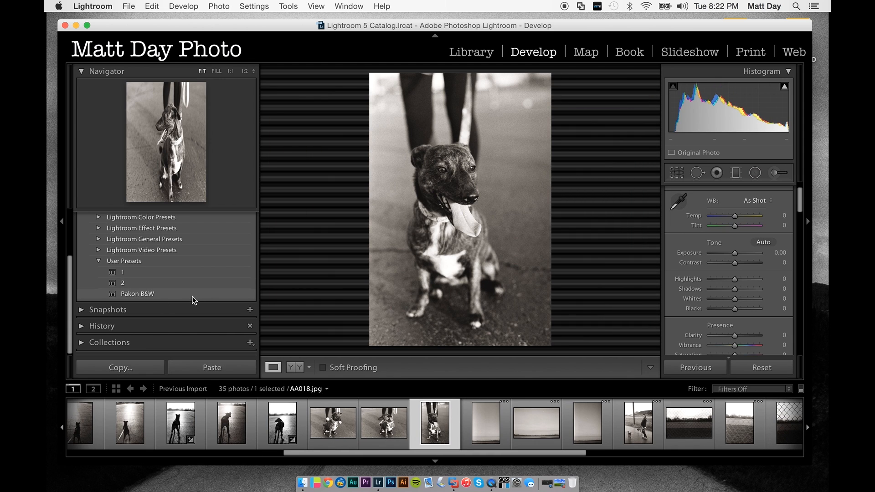
click(192, 295)
mouse_move(753, 289)
mouse_down()
mouse_move(740, 290)
mouse_move(751, 292)
mouse_up()
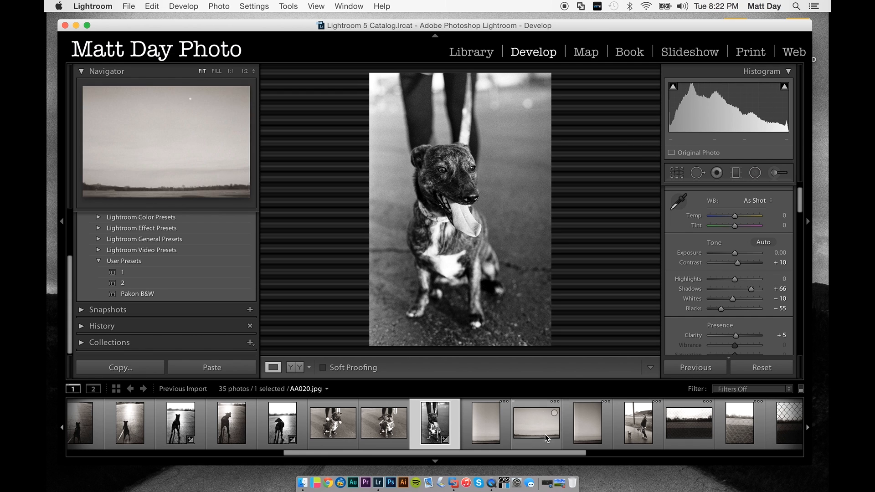
- Apply the Pakon B&W preset to the second vertical moon-and-sky photo and to the portrait AA026.jpg
click(575, 437)
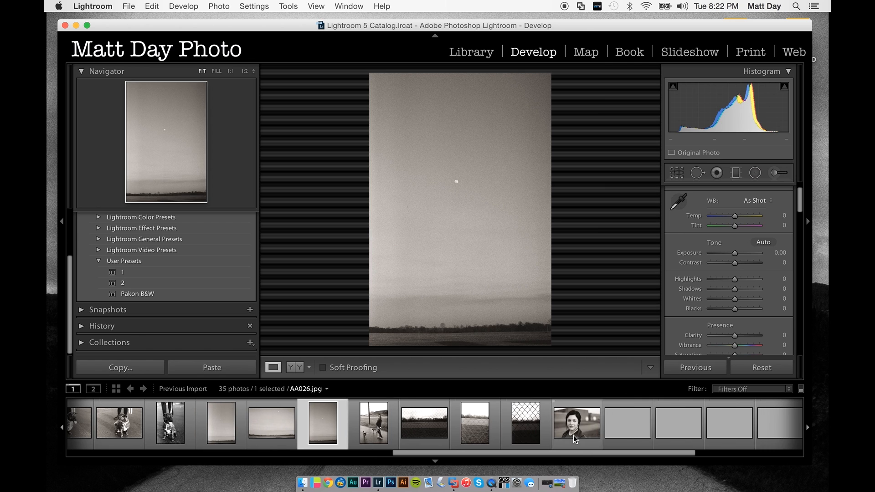
click(193, 296)
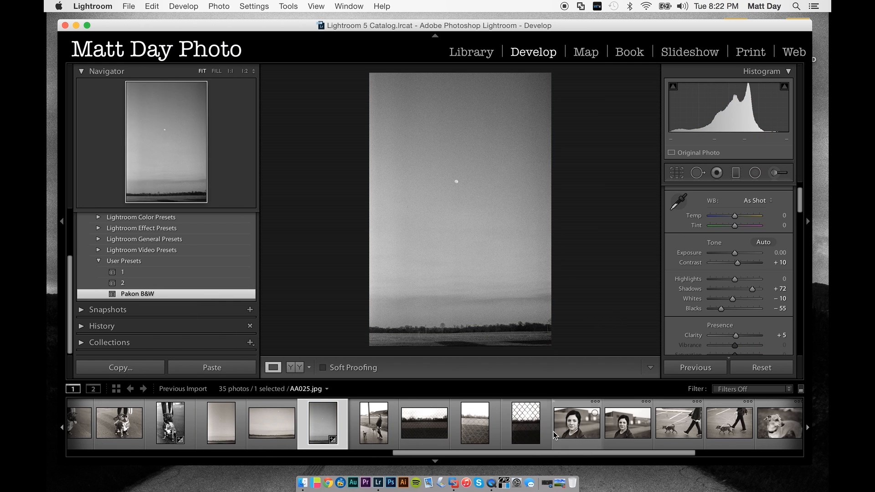
click(611, 434)
click(580, 430)
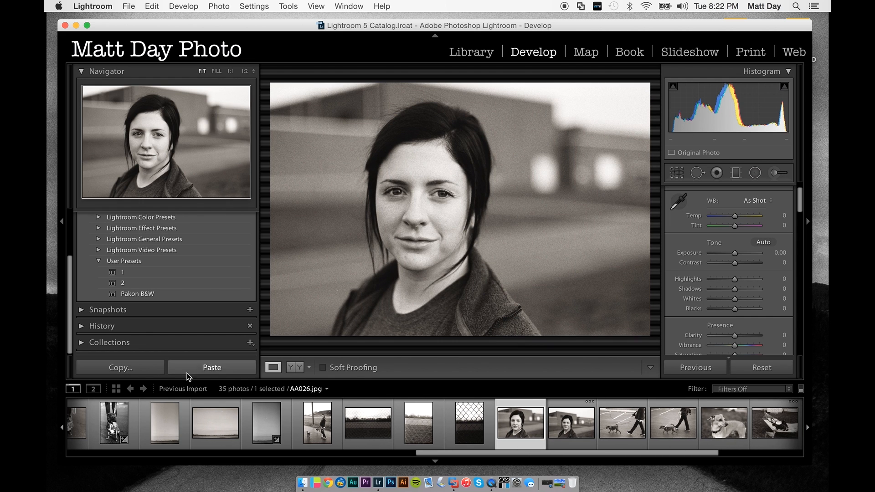
click(170, 294)
- Clone out the dust spot in the background beside the woman's shoulder in AA026.jpg at 1:1, using brush size 51
click(338, 292)
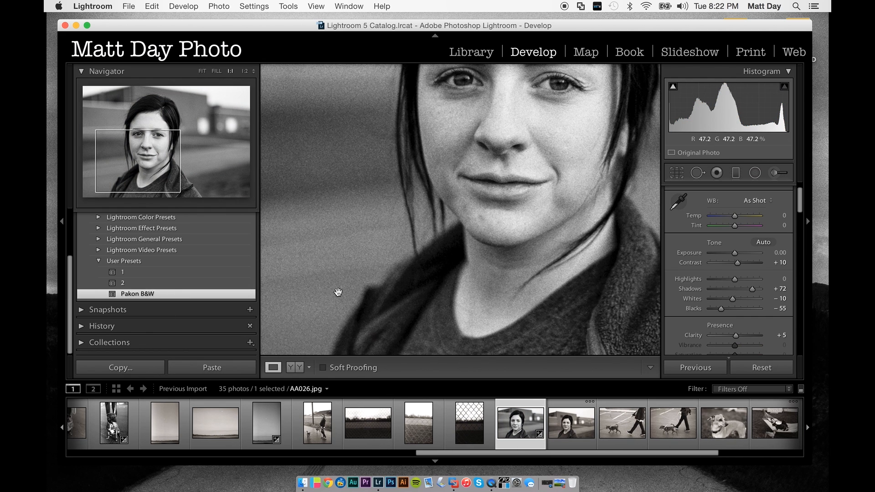
click(698, 173)
click(335, 289)
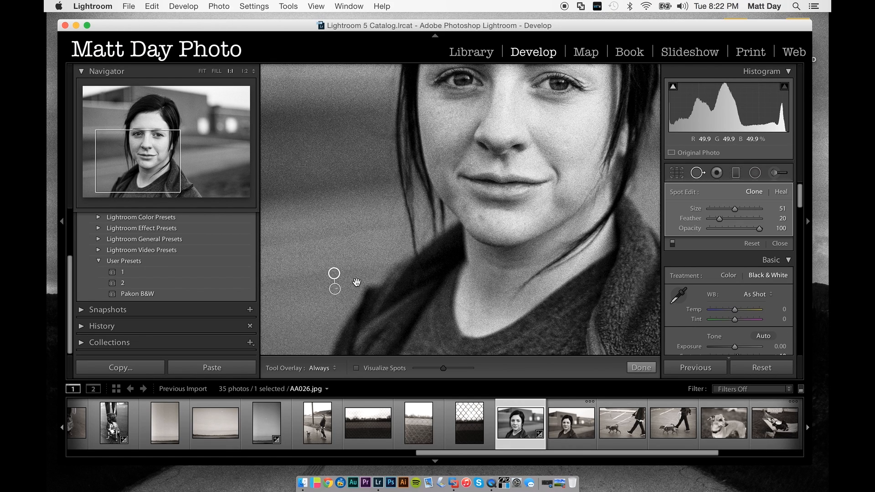
click(777, 244)
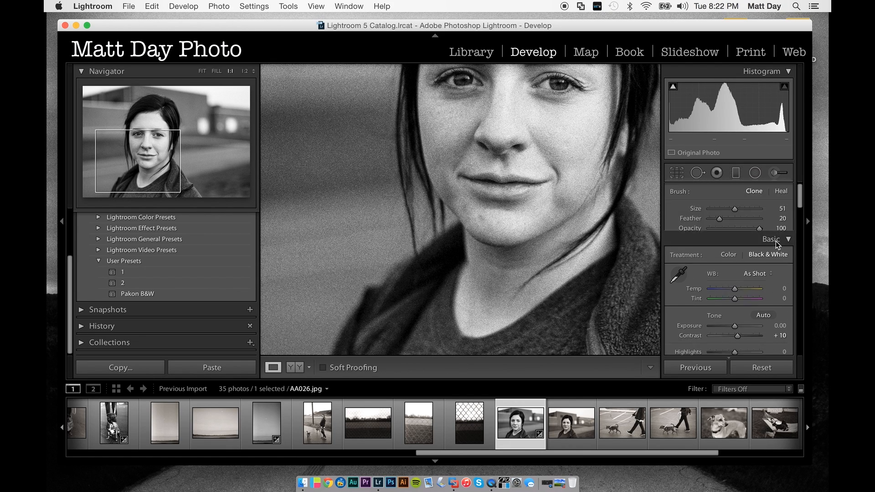
click(516, 225)
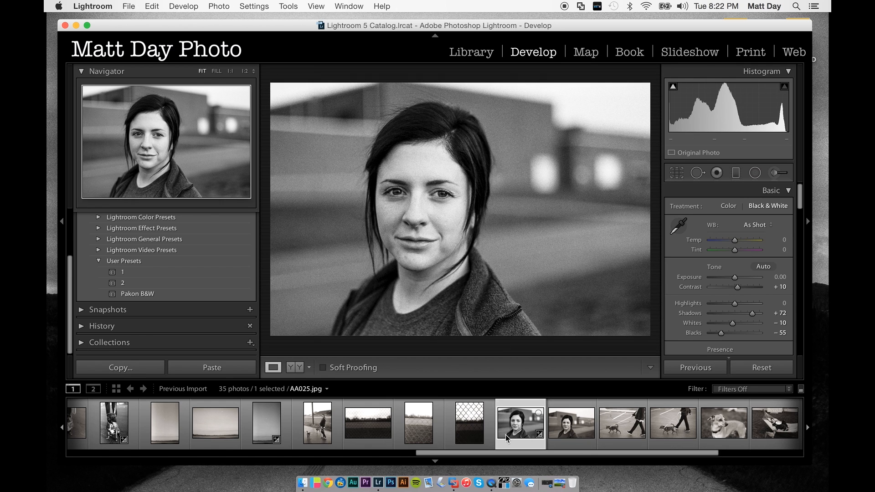
- Apply the Pakon B&W preset to AA030.jpg, the horizontal close-up of the dog
scroll(611, 433, down, 3)
click(616, 438)
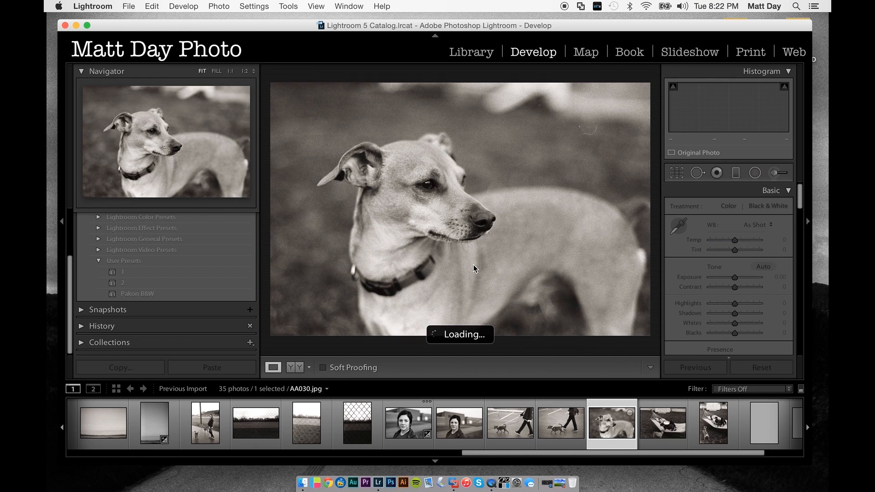
click(195, 293)
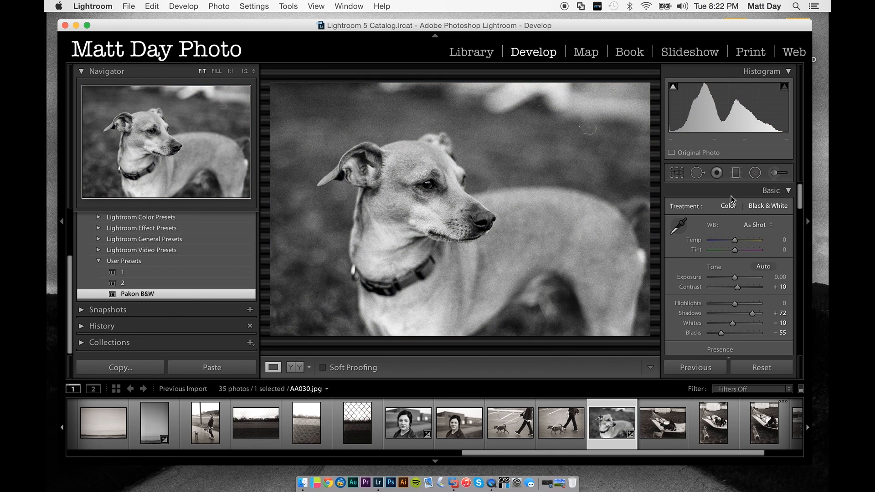
- Clone out the curved hair mark and the small spot in the background of AA030.jpg at 1:1, using brush size 30
click(566, 112)
click(697, 172)
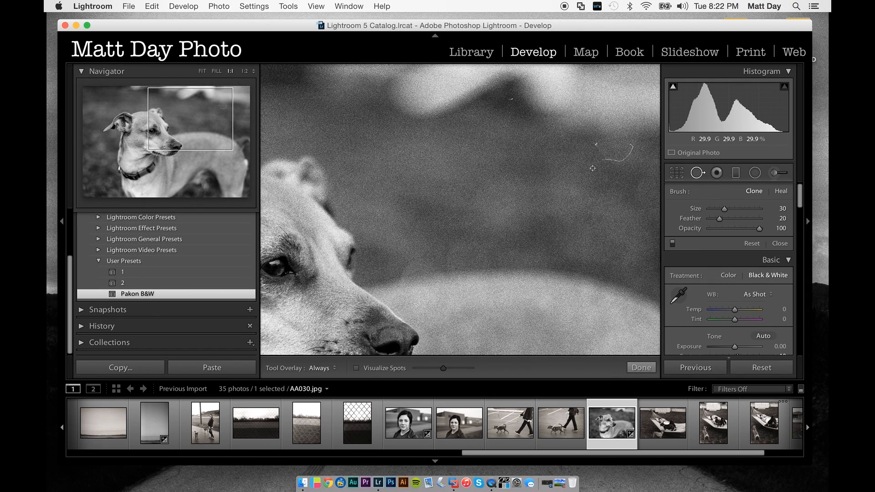
mouse_move(602, 160)
mouse_down()
mouse_move(634, 145)
mouse_move(593, 146)
mouse_move(601, 147)
mouse_up()
drag(510, 99, 511, 99)
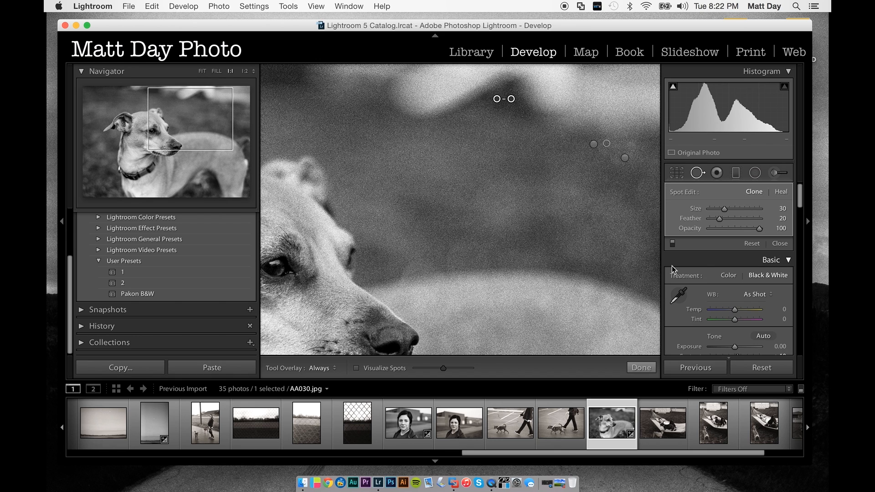
click(640, 367)
click(471, 222)
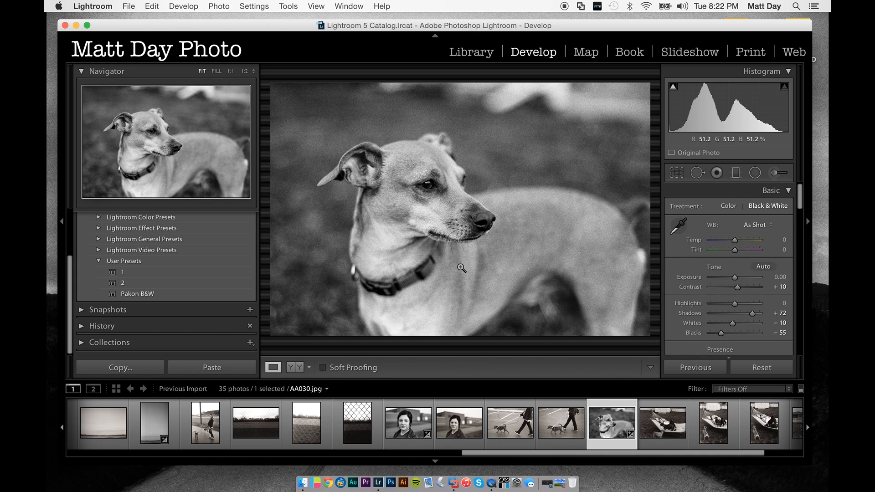
- Clone out the dust spot in the dark background beside the dog's neck in AA030.jpg, and check the dog's face at 1:1
click(352, 243)
key(q)
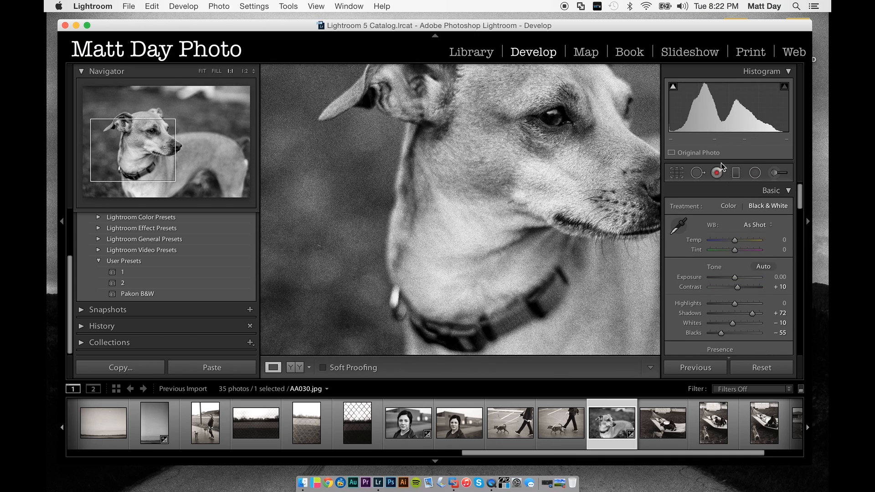
click(320, 246)
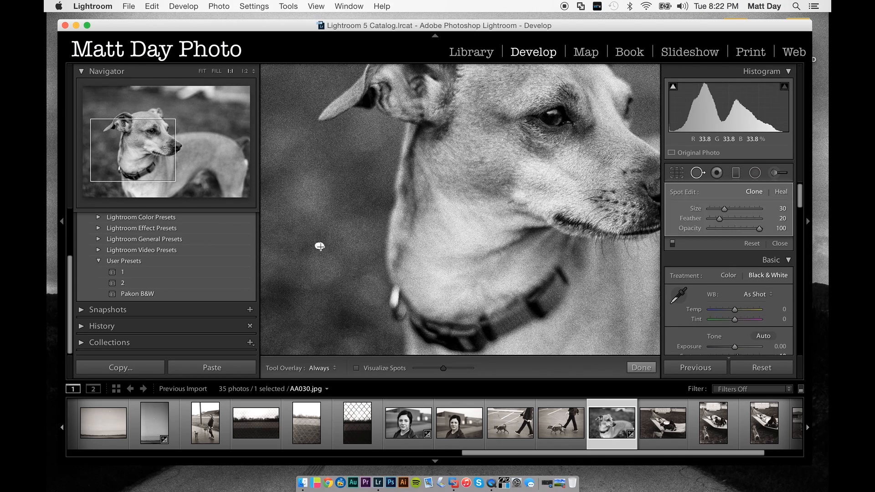
click(642, 367)
click(538, 269)
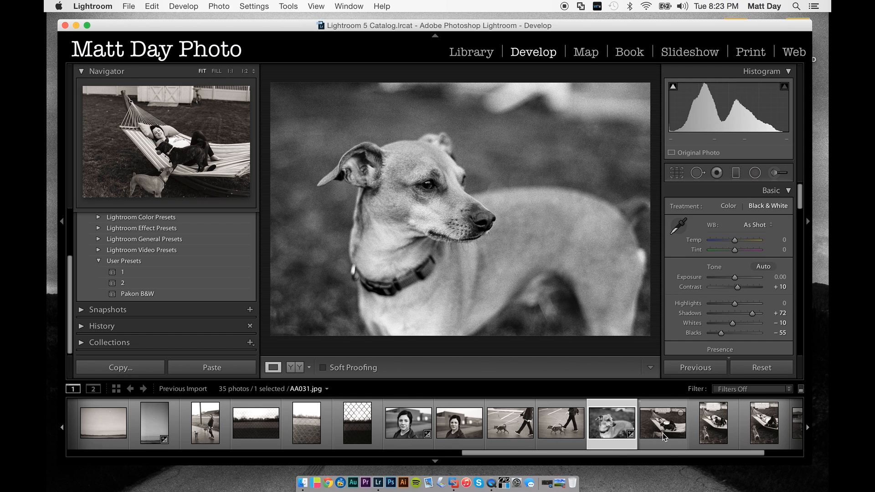
scroll(663, 438, right, 4)
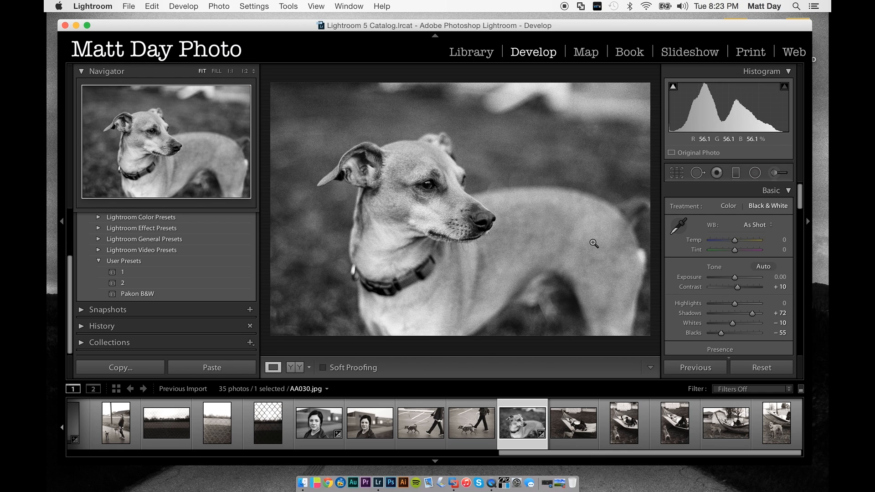
click(467, 212)
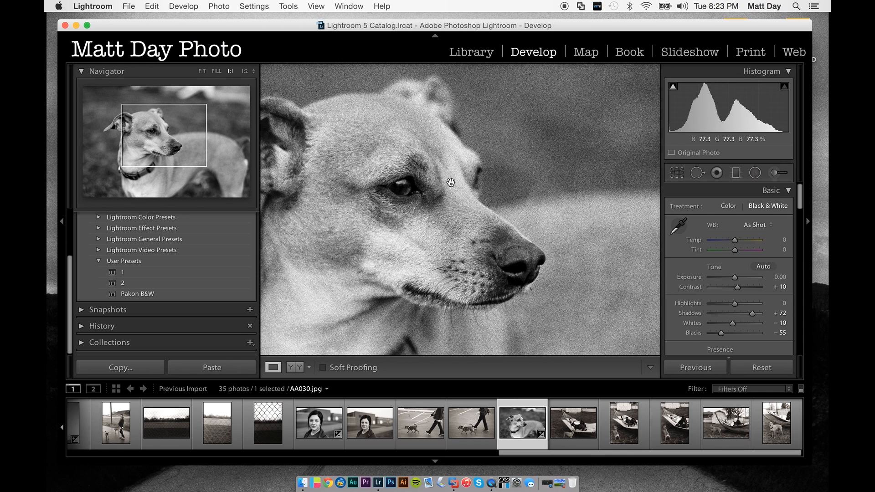
click(450, 182)
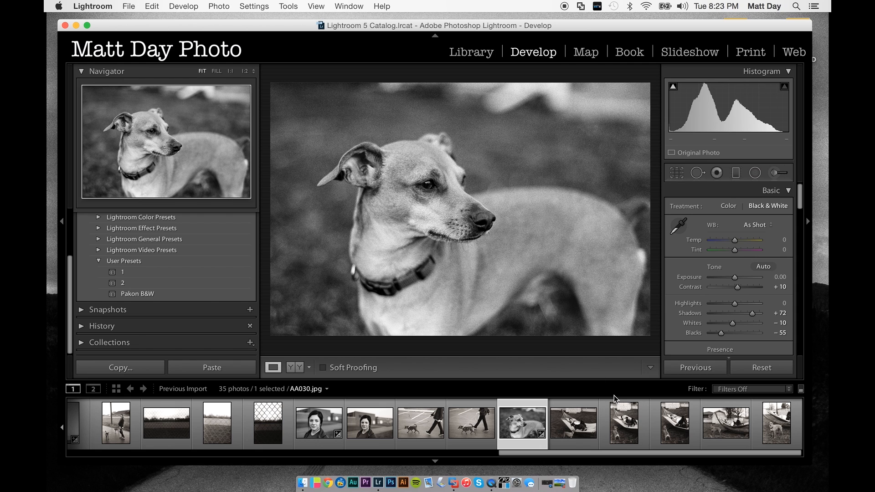
- Apply the Pakon B&W preset to the horizontal hammock photo AA034.jpg and to the roll's last vertical photo of the dog by the hammock
click(679, 438)
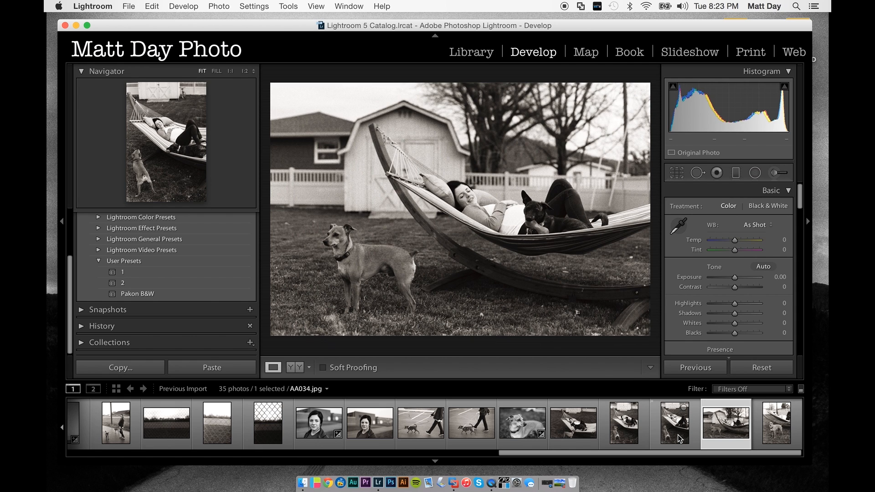
click(157, 294)
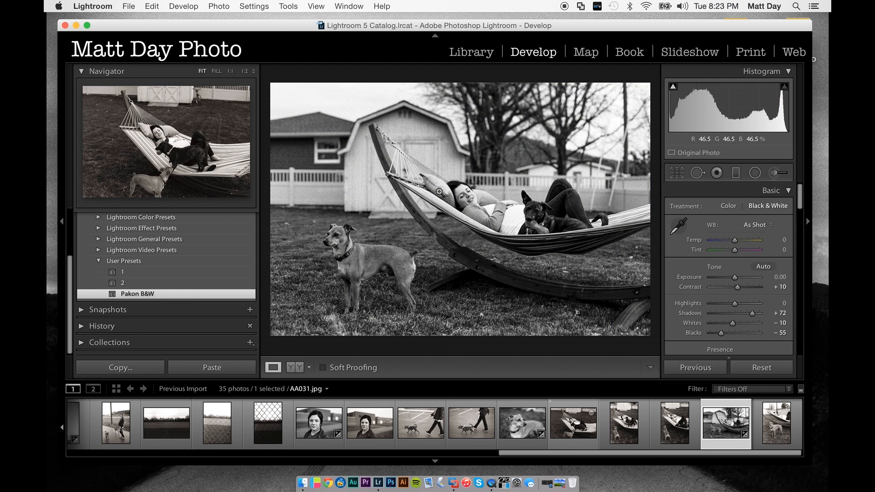
click(440, 193)
drag(542, 201, 460, 182)
drag(534, 233, 509, 203)
click(522, 223)
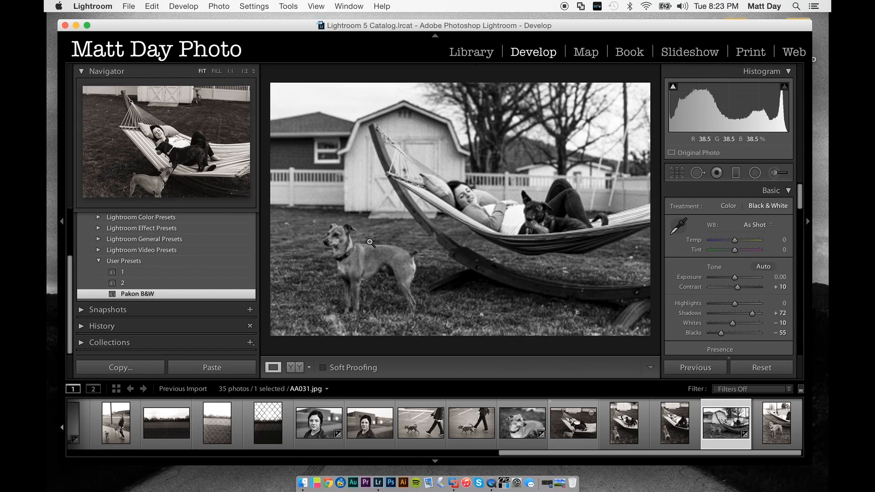
click(775, 422)
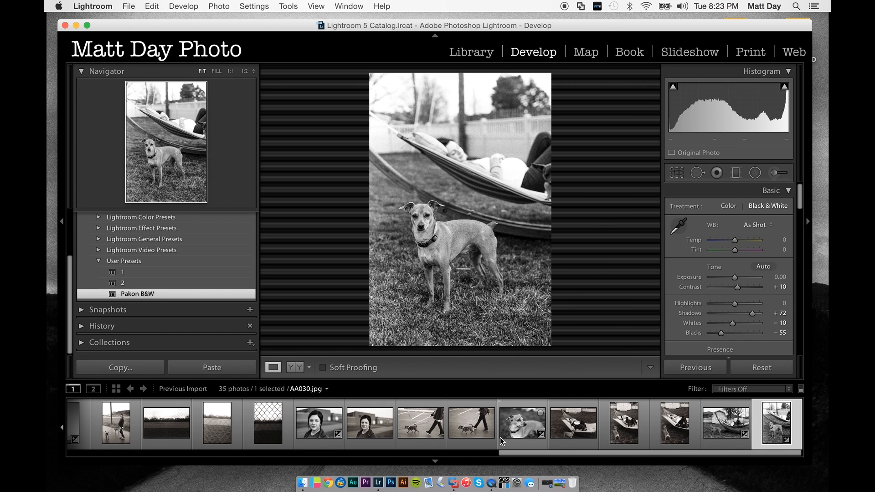
- Review the edited photos, from the dog close-up AA030.jpg back to the vertical harness shots and the backlit dog silhouette
click(521, 430)
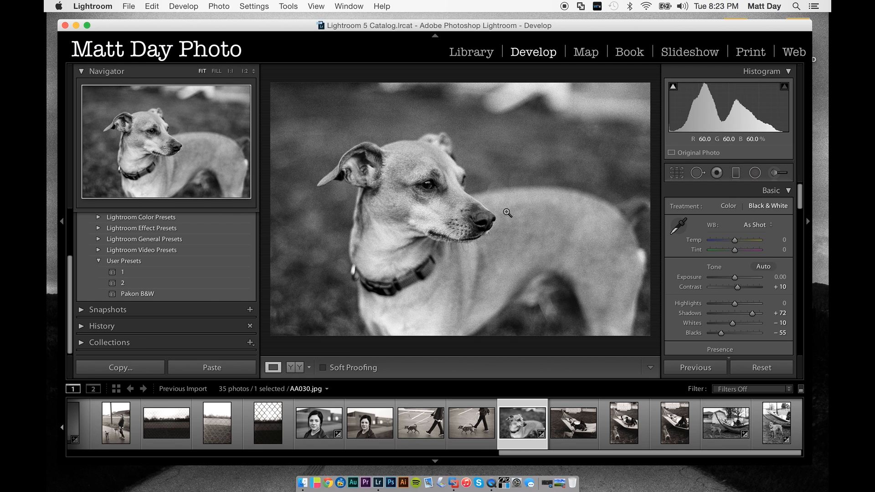
scroll(313, 425, up, 10)
scroll(312, 424, up, 5)
click(260, 428)
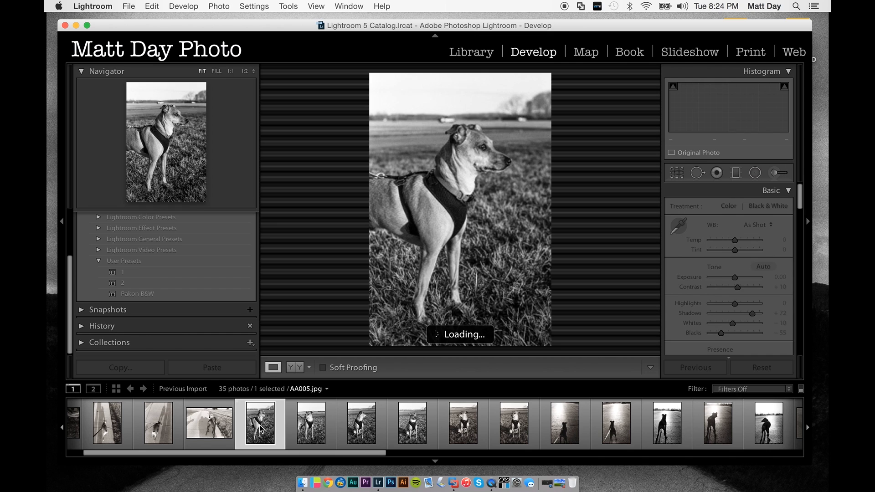
click(310, 428)
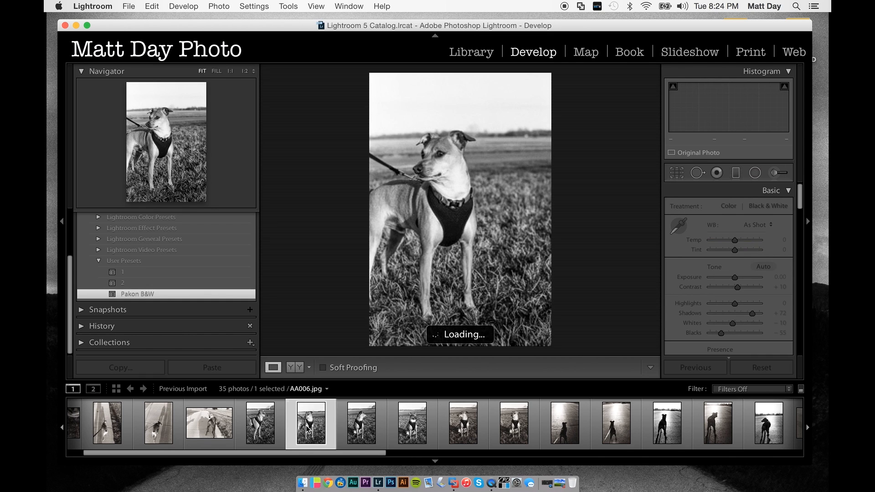
click(364, 432)
click(413, 428)
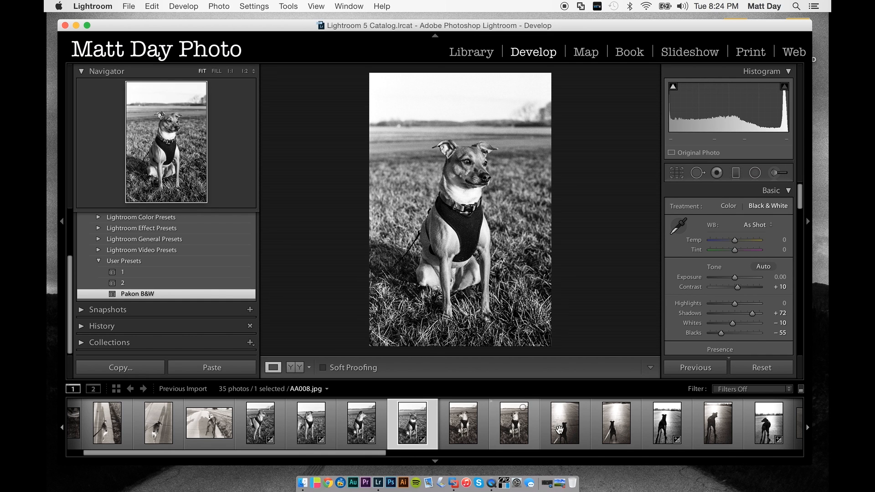
click(667, 426)
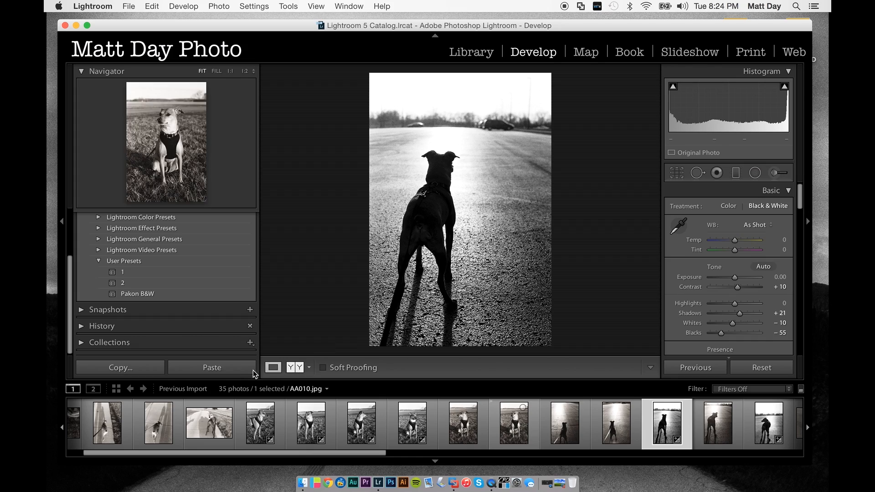